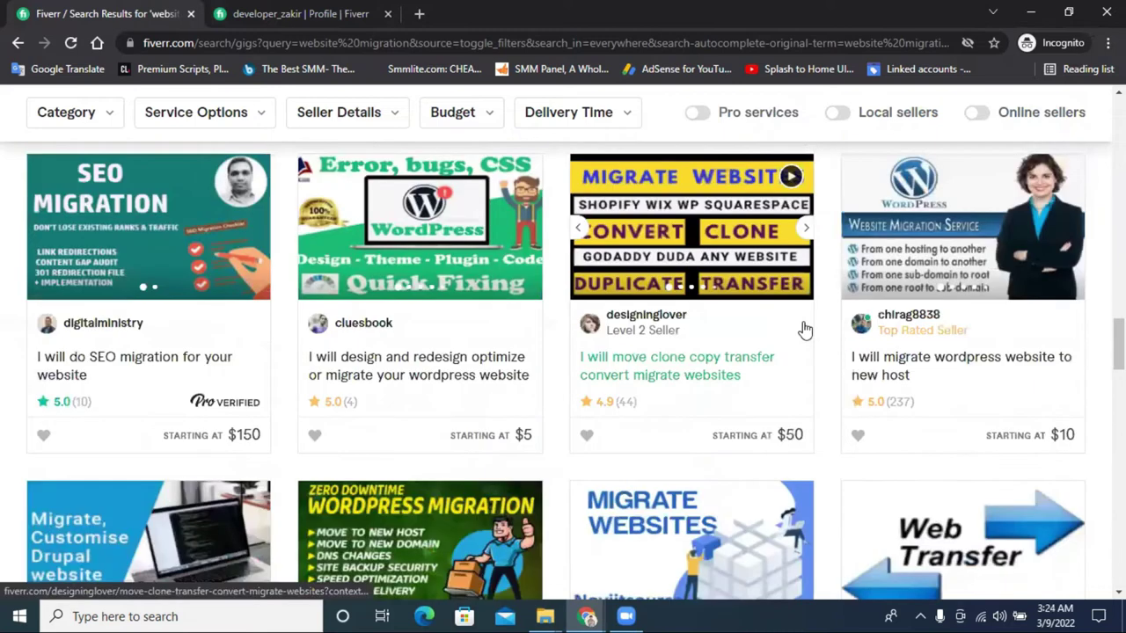
Open the gig for moving WordPress or any website to another hosting, read its seller section, and close the gig
scroll(530, 362, down, 5)
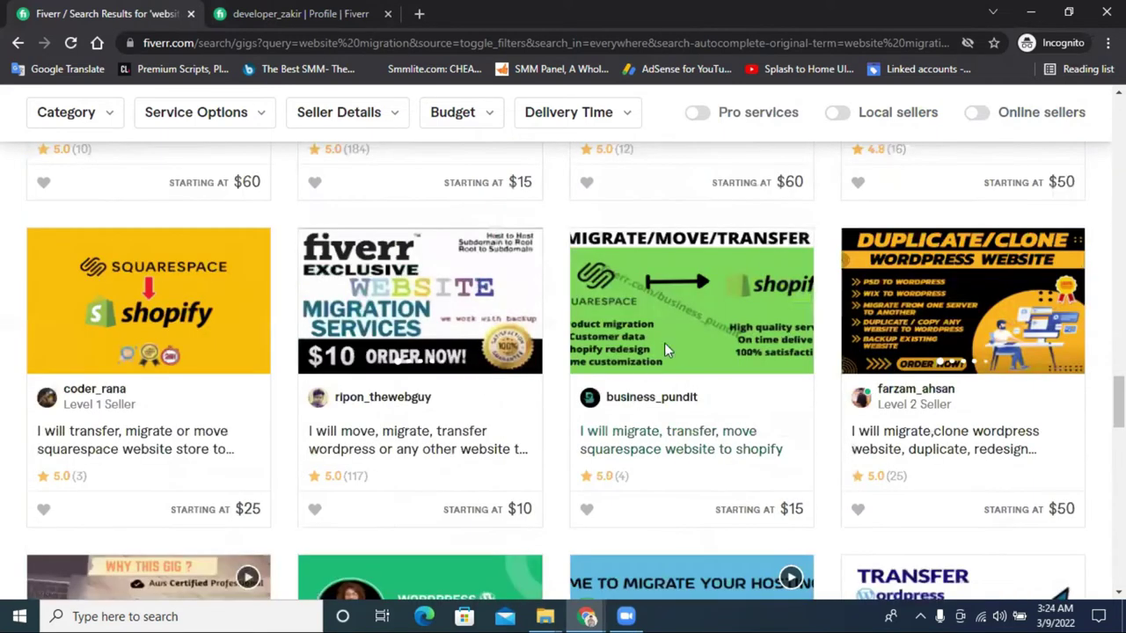
scroll(880, 318, down, 3)
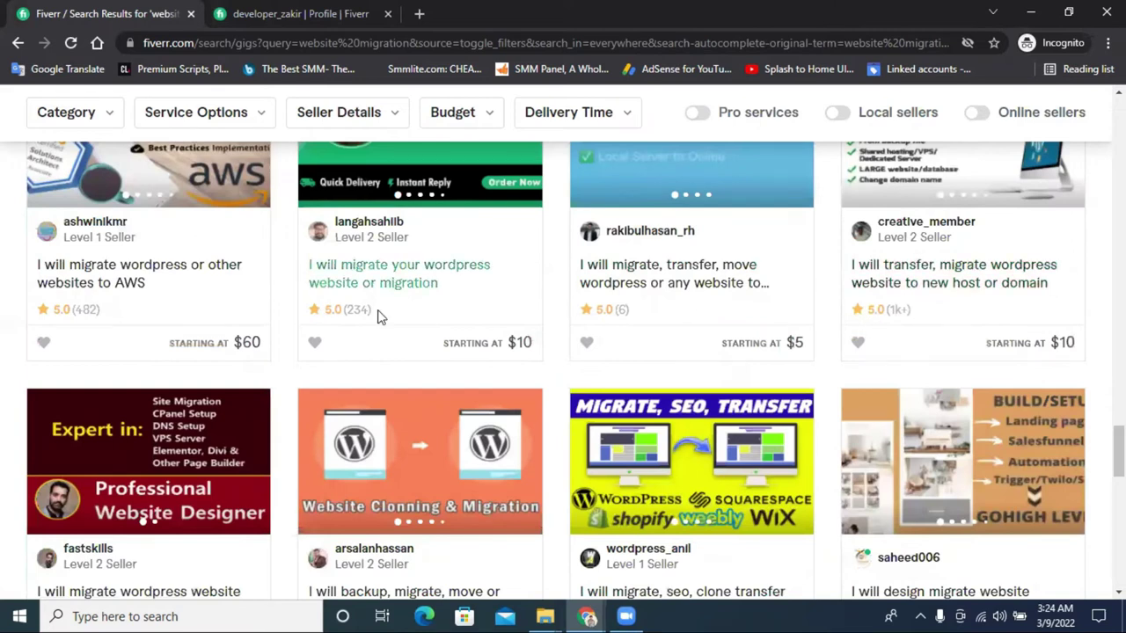
click(634, 277)
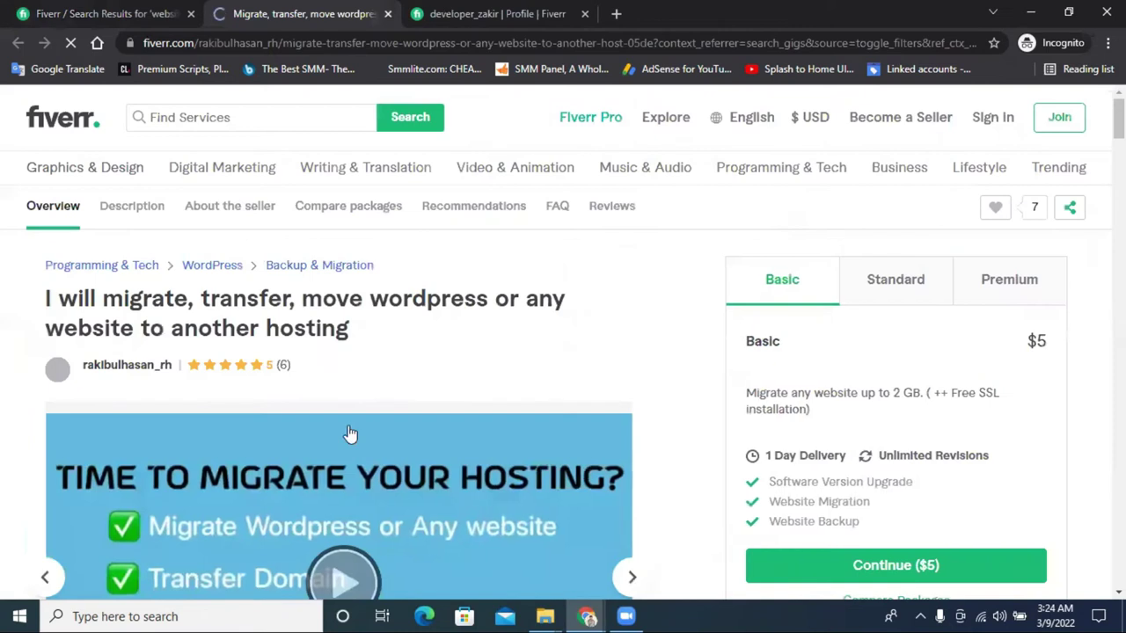
click(106, 377)
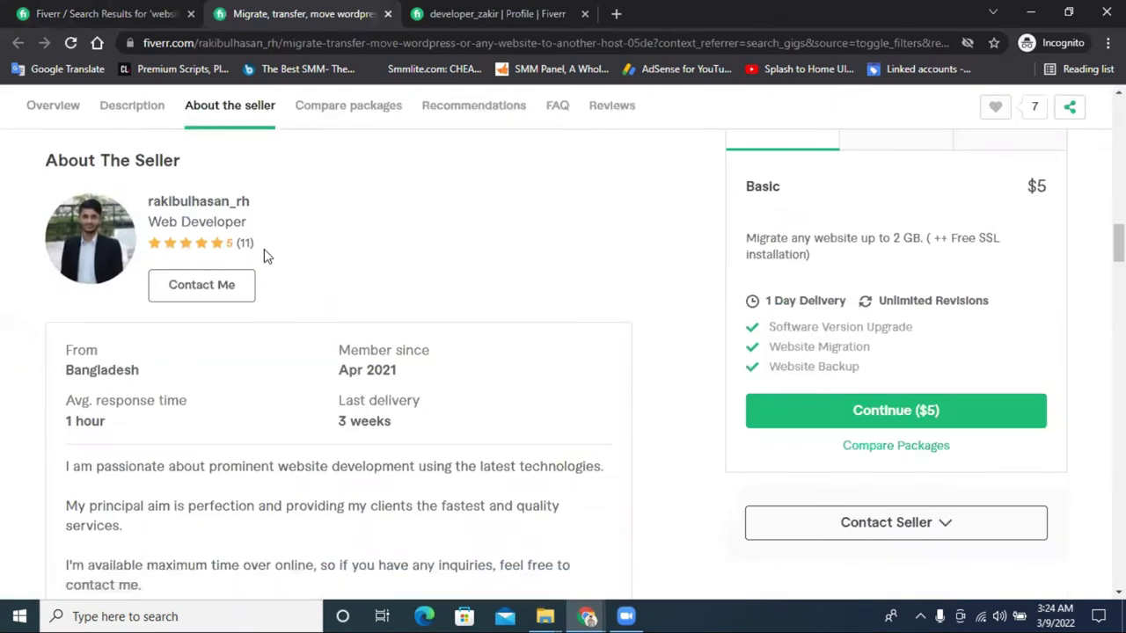
scroll(546, 342, up, 3)
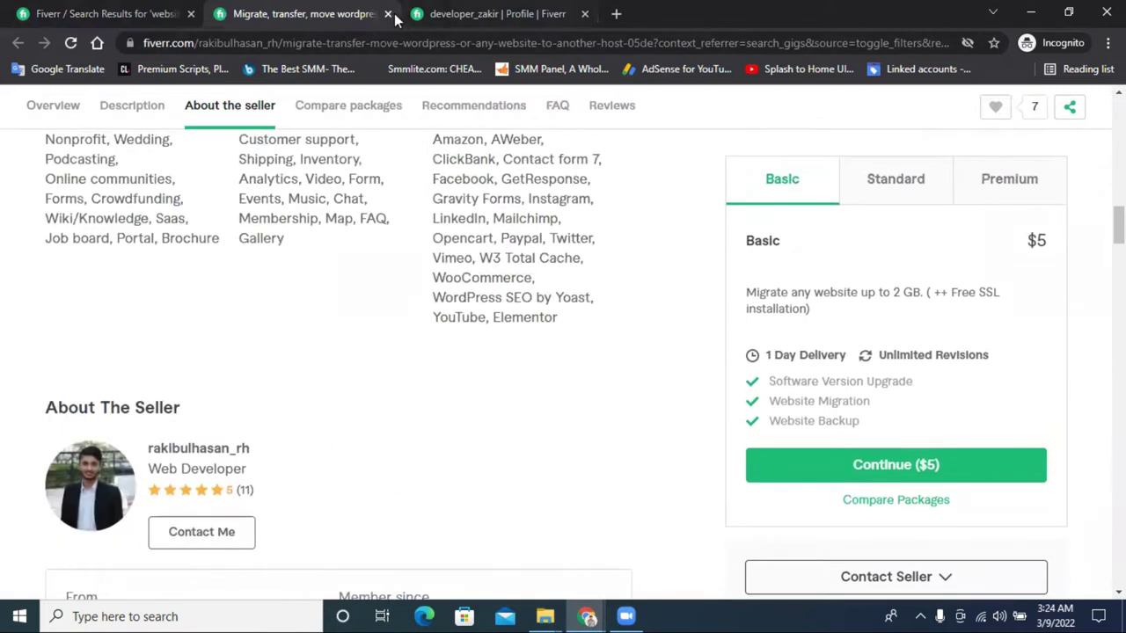
key(ctrl+w)
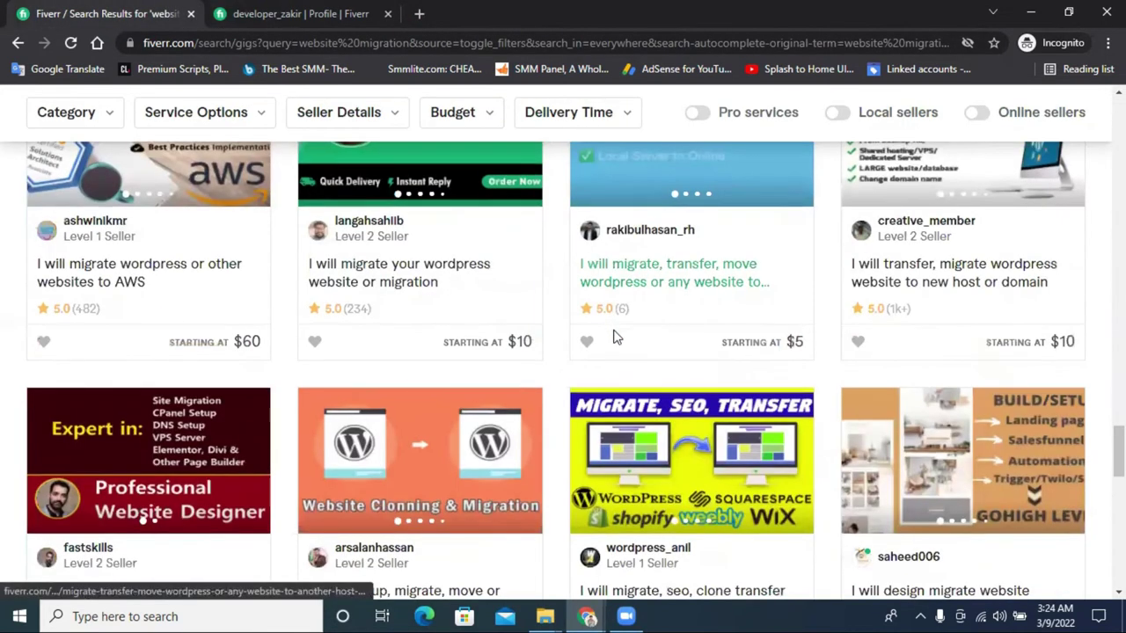
Browse the remaining website migration gigs in the search results and close the incognito window
scroll(616, 336, down, 10)
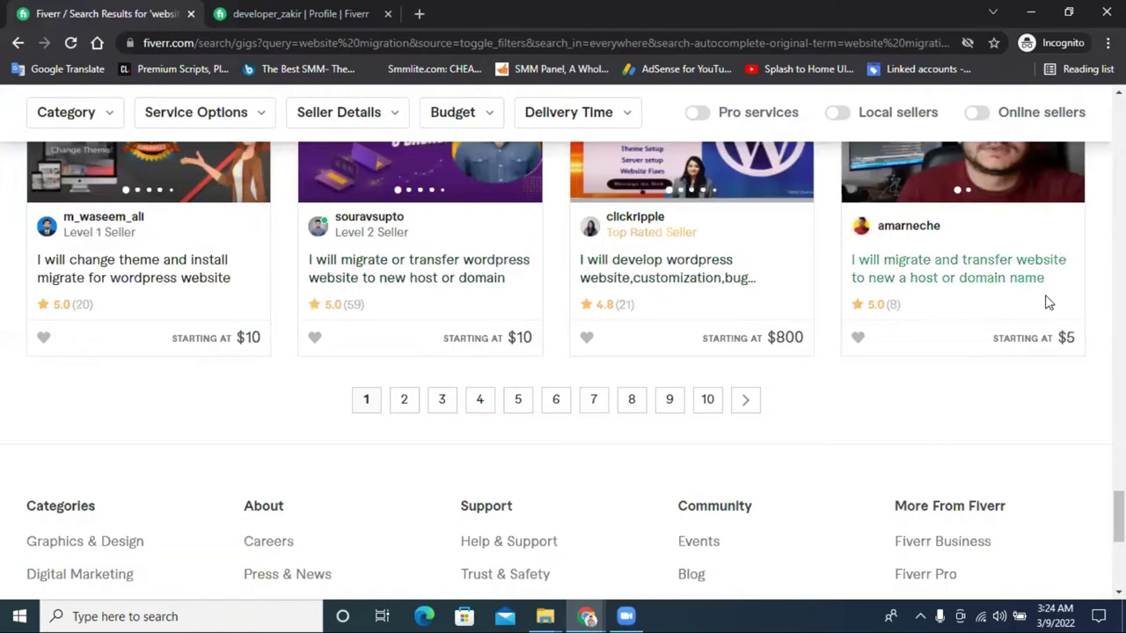
scroll(912, 342, up, 3)
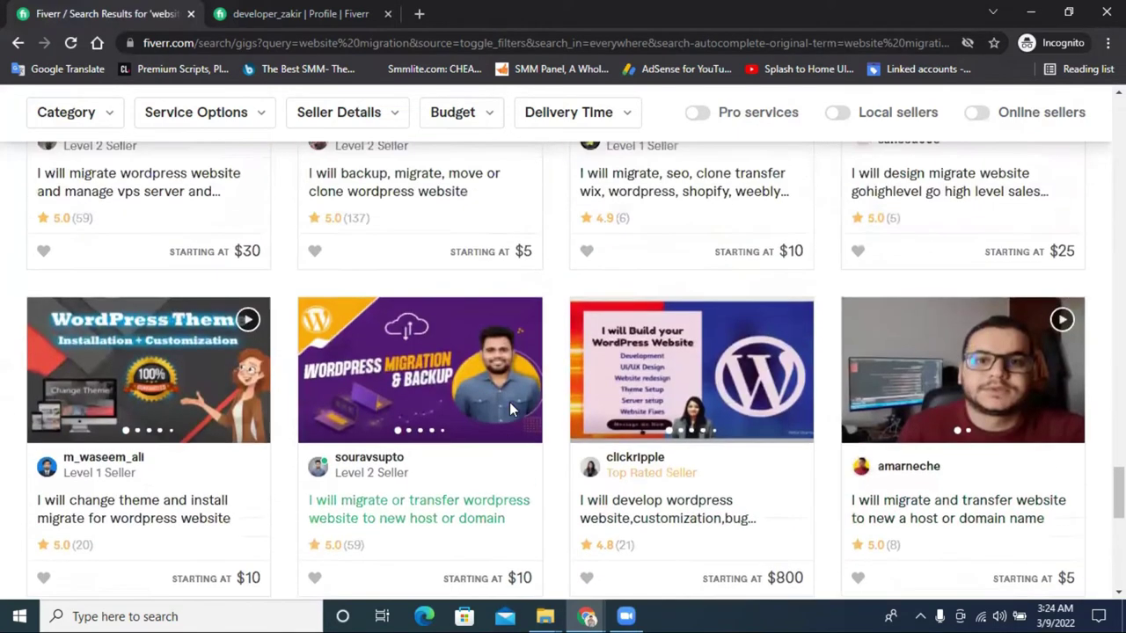
scroll(509, 402, up, 2)
scroll(514, 394, up, 8)
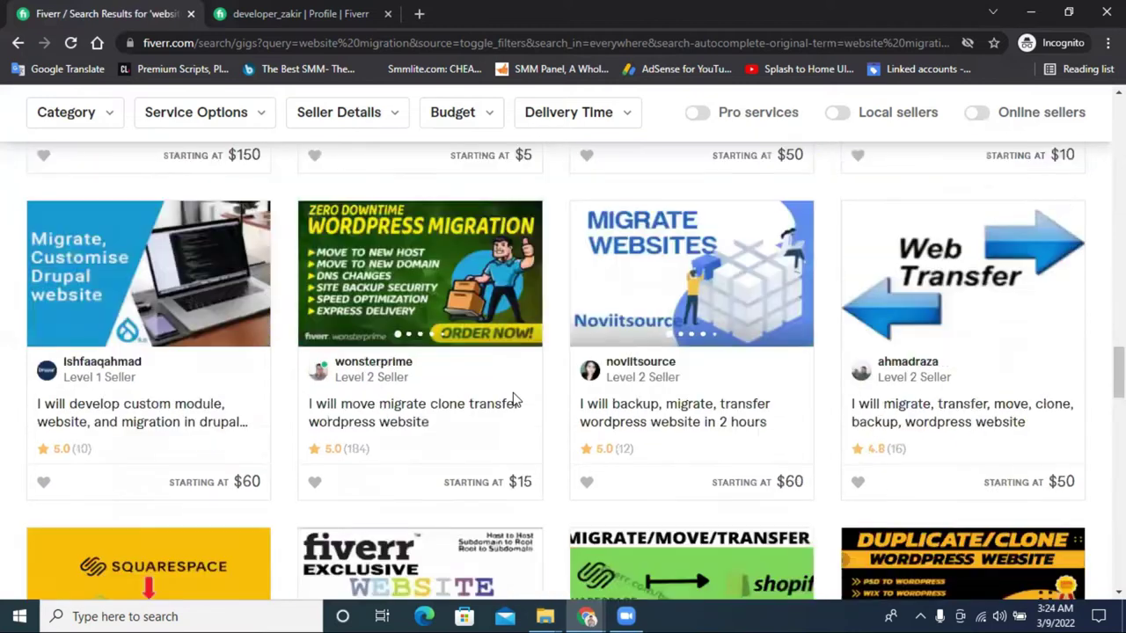
scroll(514, 399, up, 4)
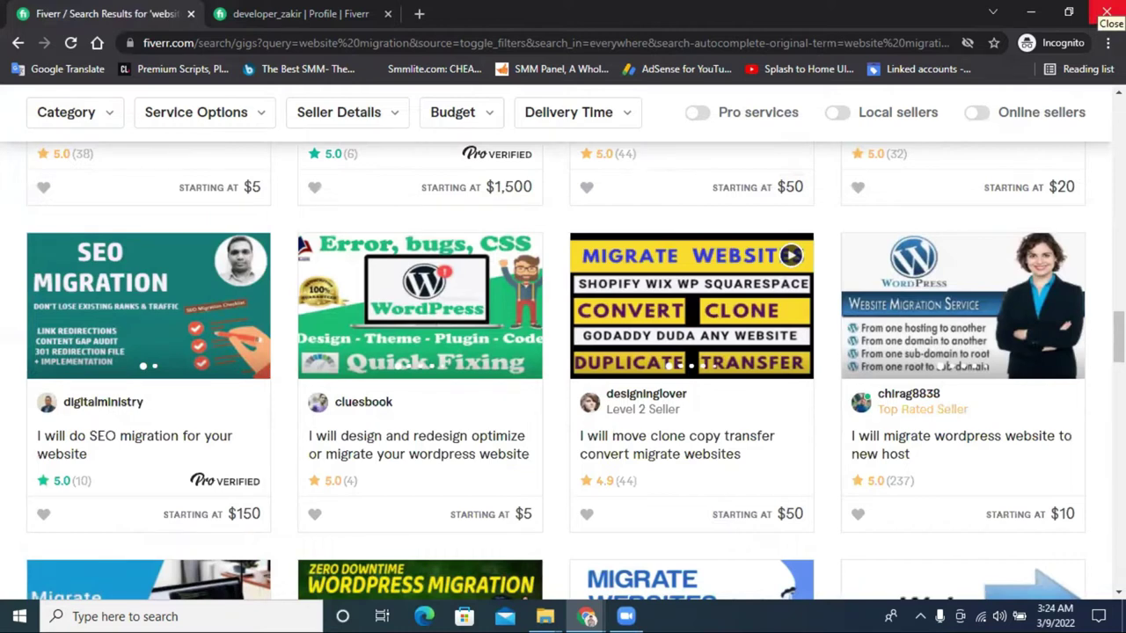
click(1106, 12)
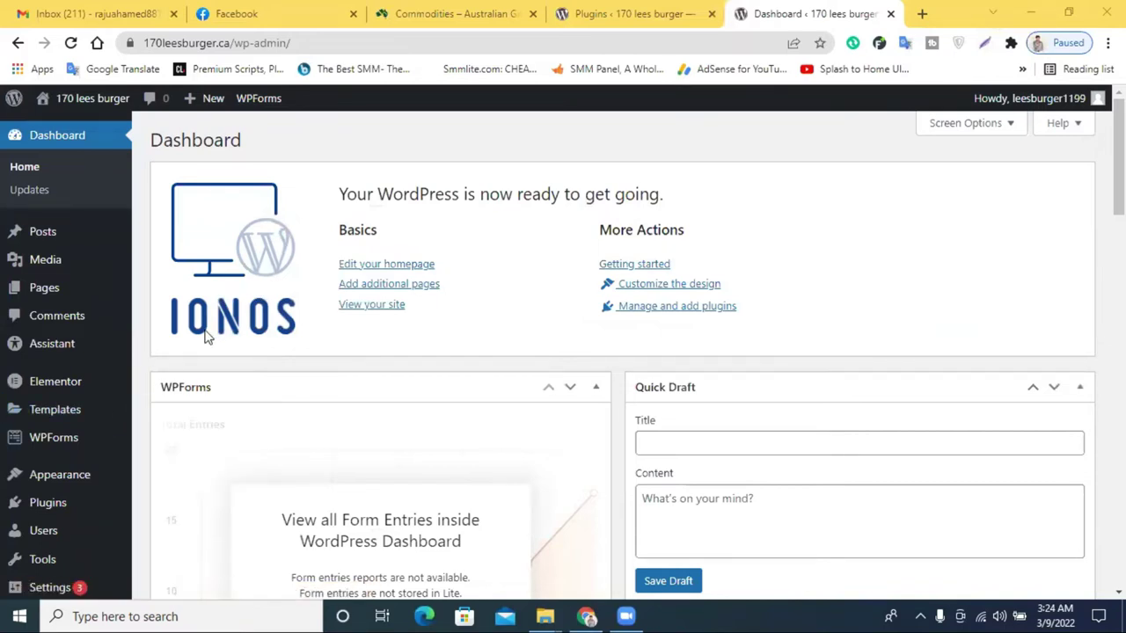
Go through the site's installed plugins to the page for adding new plugins and get its plugin search ready
scroll(167, 361, down, 1)
scroll(88, 194, up, 1)
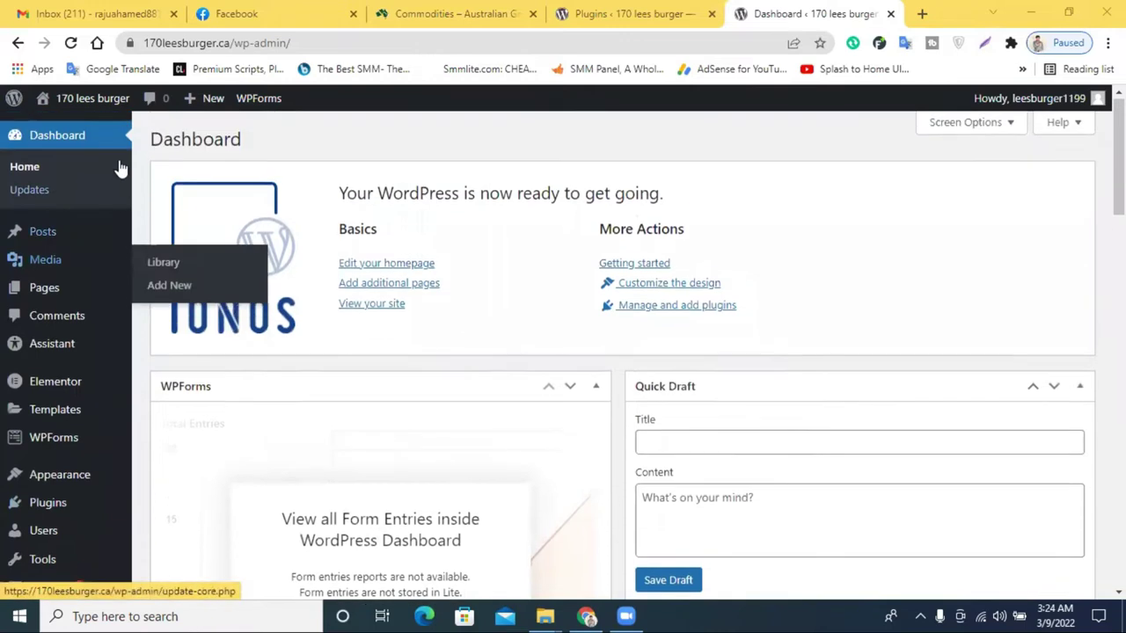
mouse_move(126, 503)
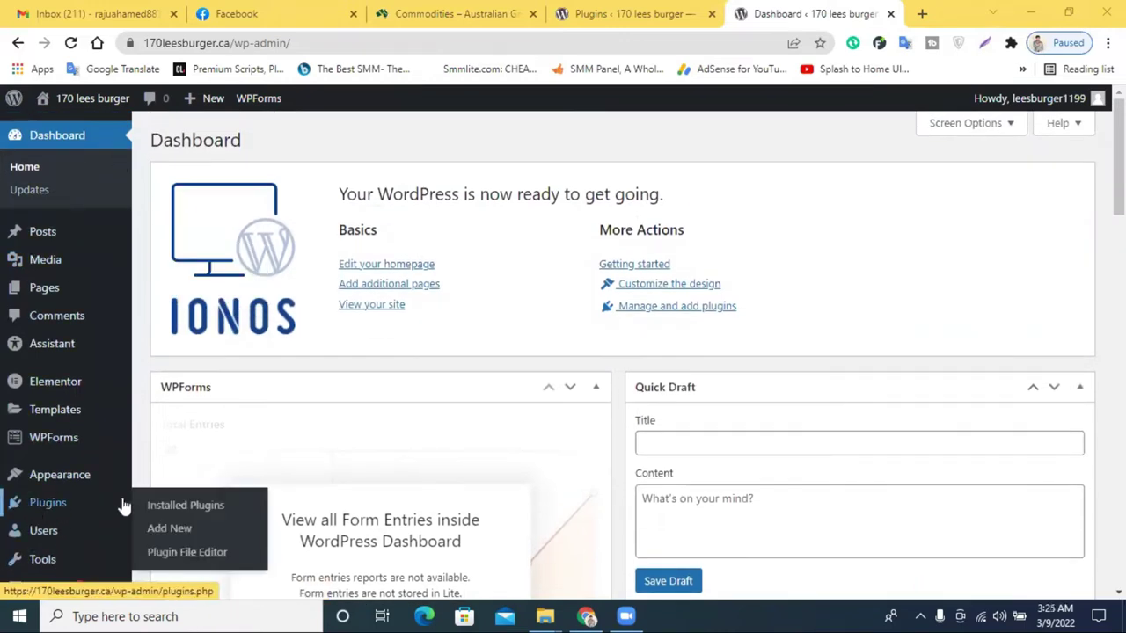
click(46, 509)
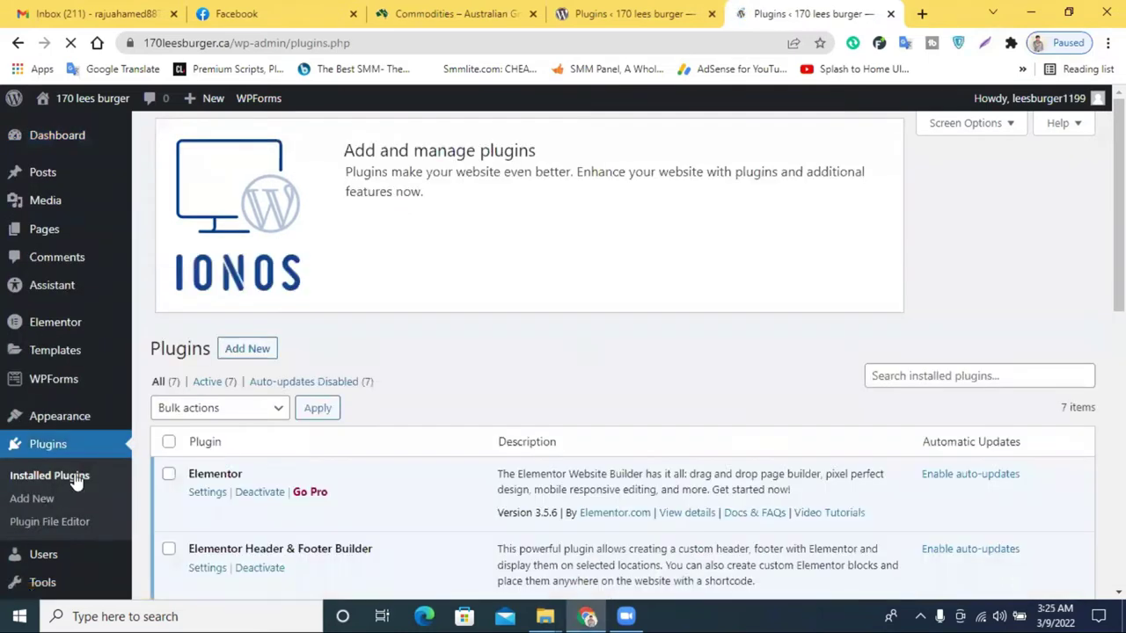
click(915, 377)
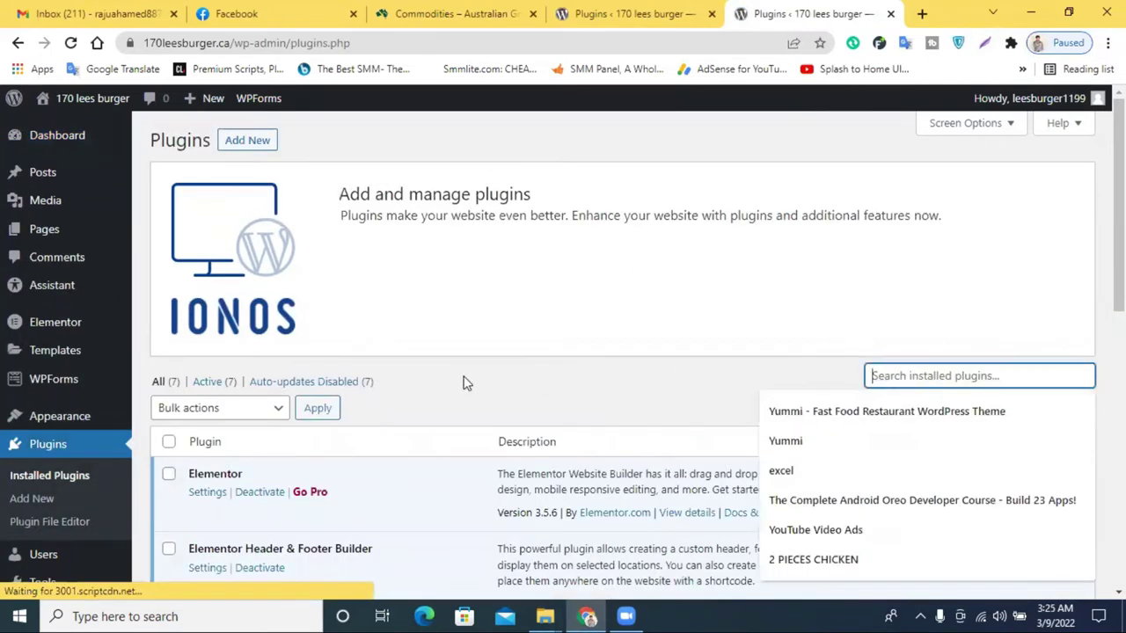
scroll(466, 382, down, 2)
scroll(456, 352, up, 2)
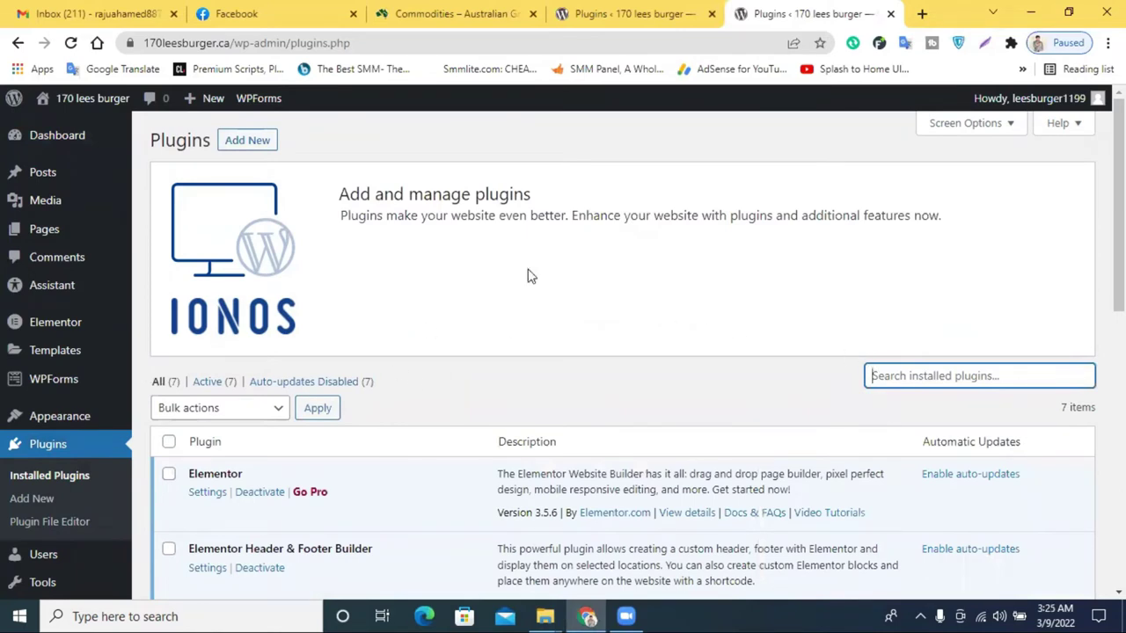
click(246, 142)
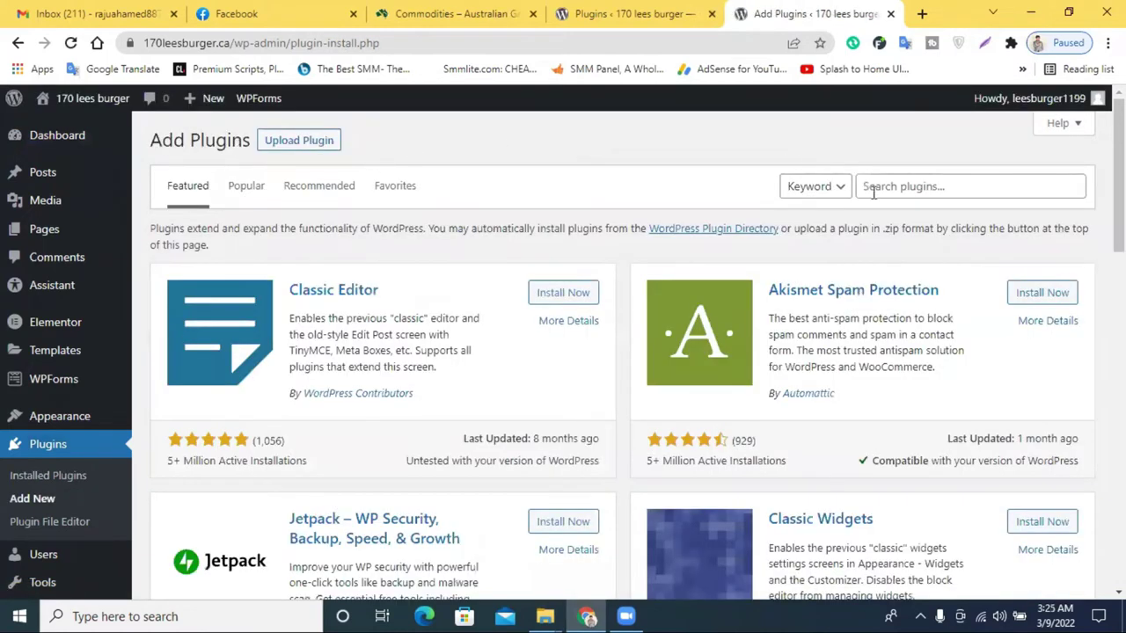
click(926, 187)
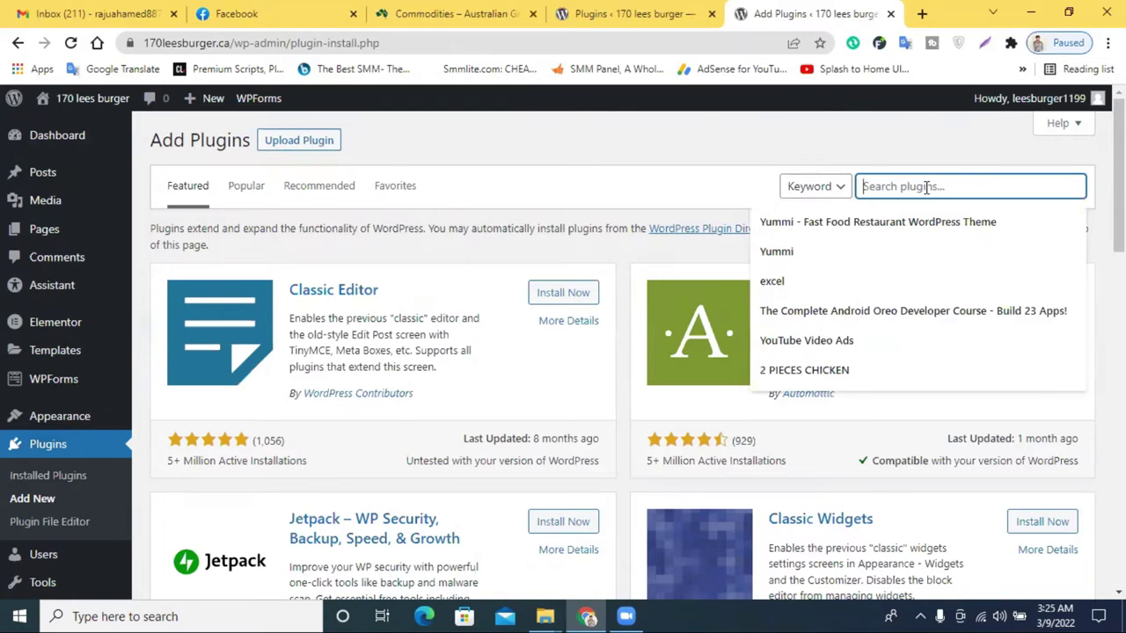
text(website)
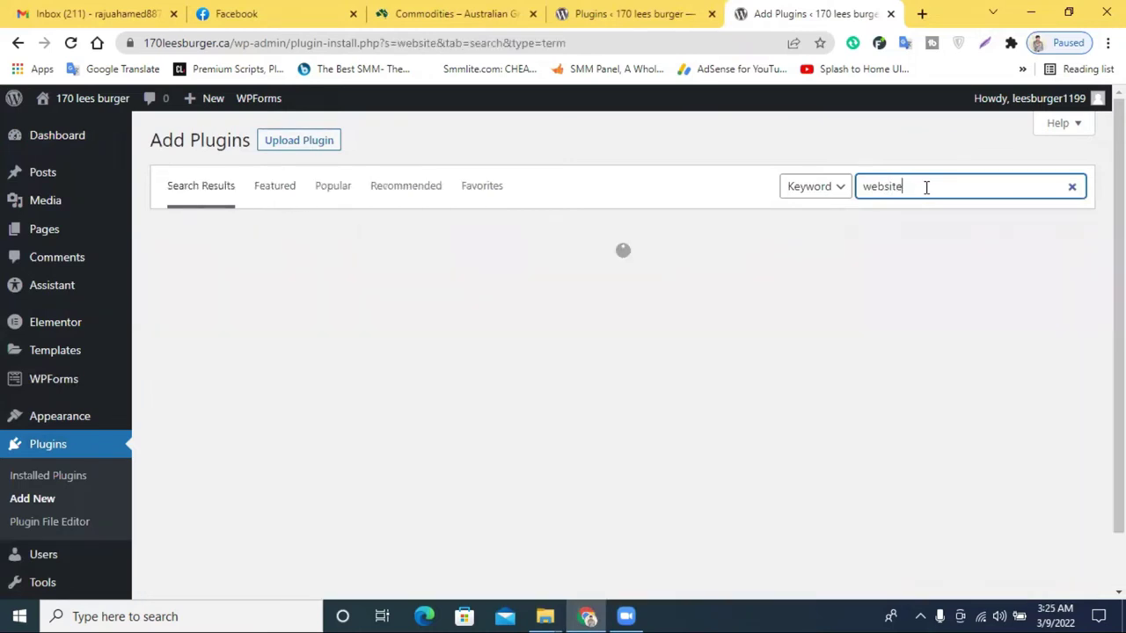
key(BackSpace)
key(BackSpace)
key(BackSpace)
Search the plugin directory for "all in"
text(all)
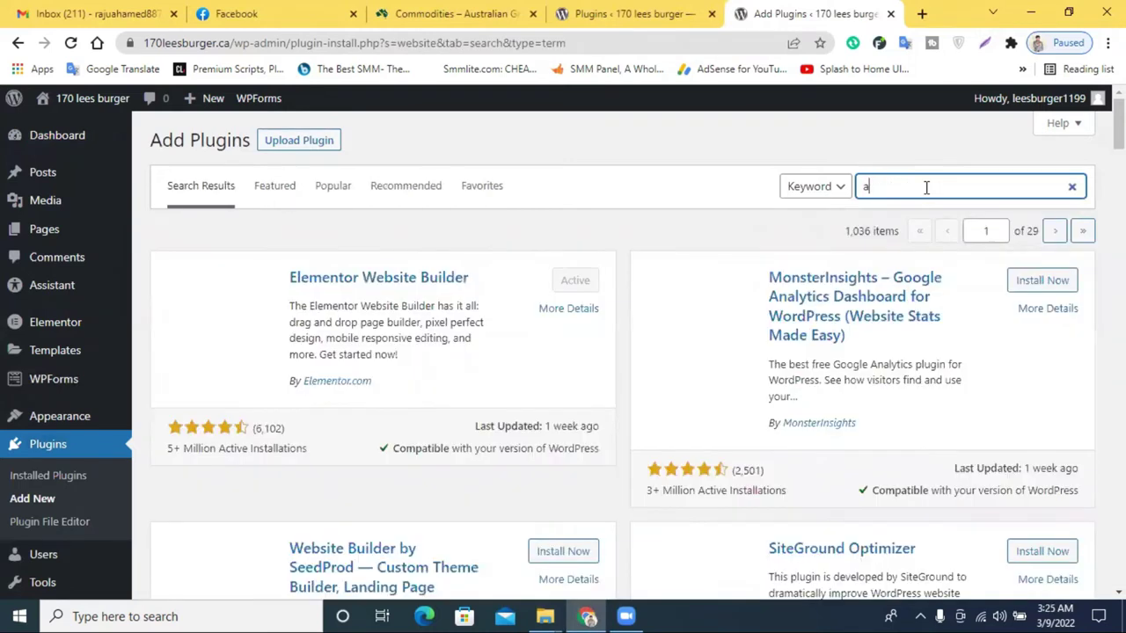
text( in)
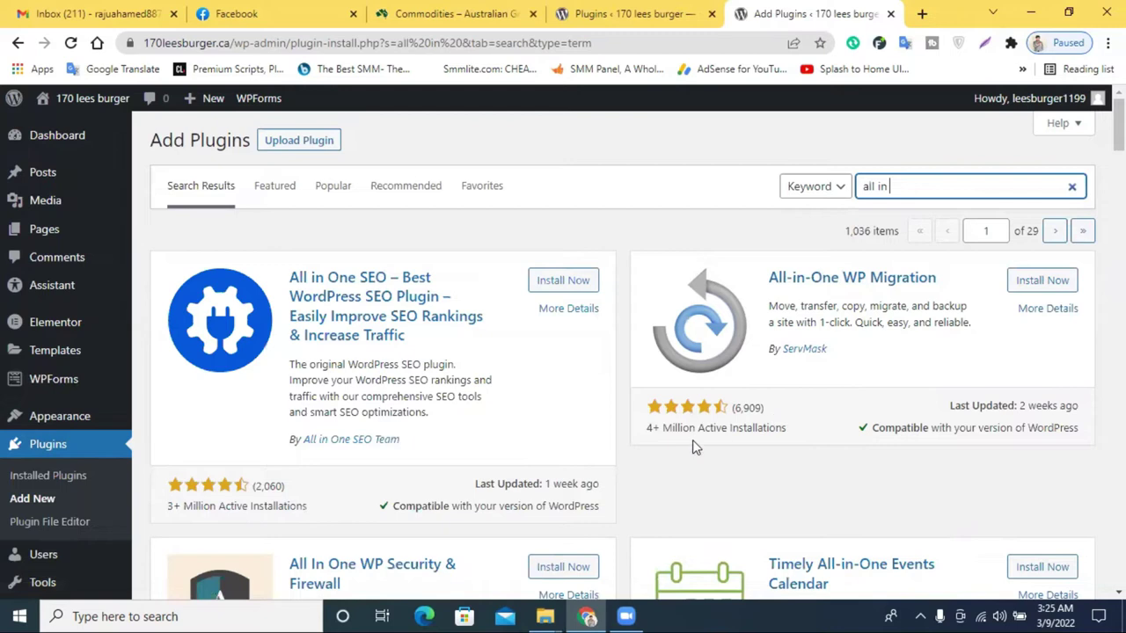
Examine the rating and active installations of All-in-One WP Migration and look through the other plugins found
drag(655, 430, 646, 433)
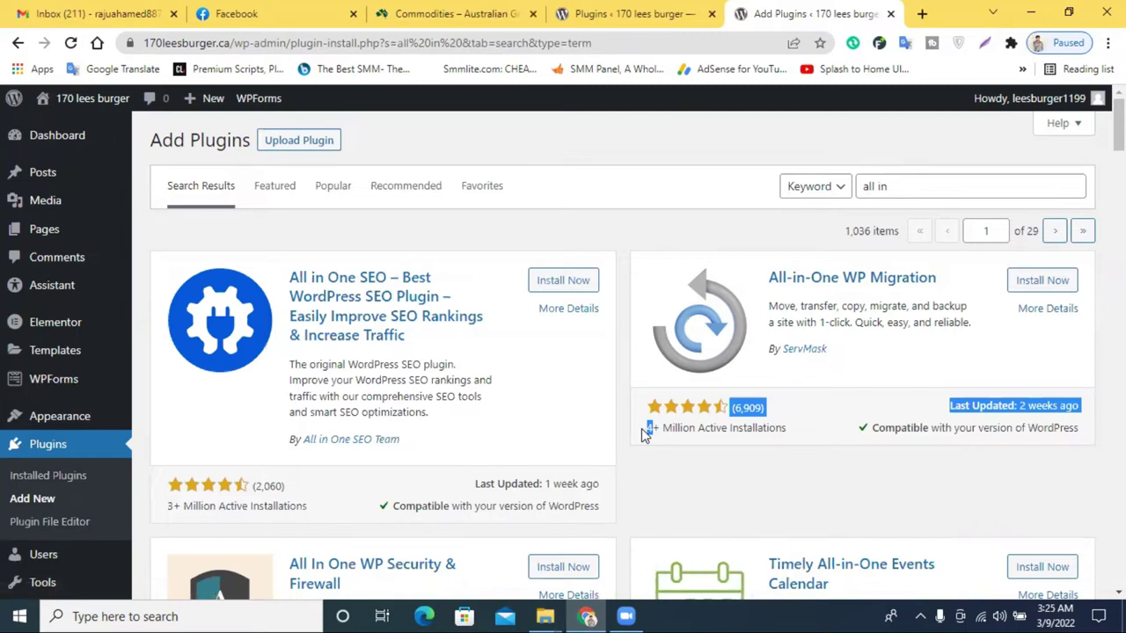
click(691, 227)
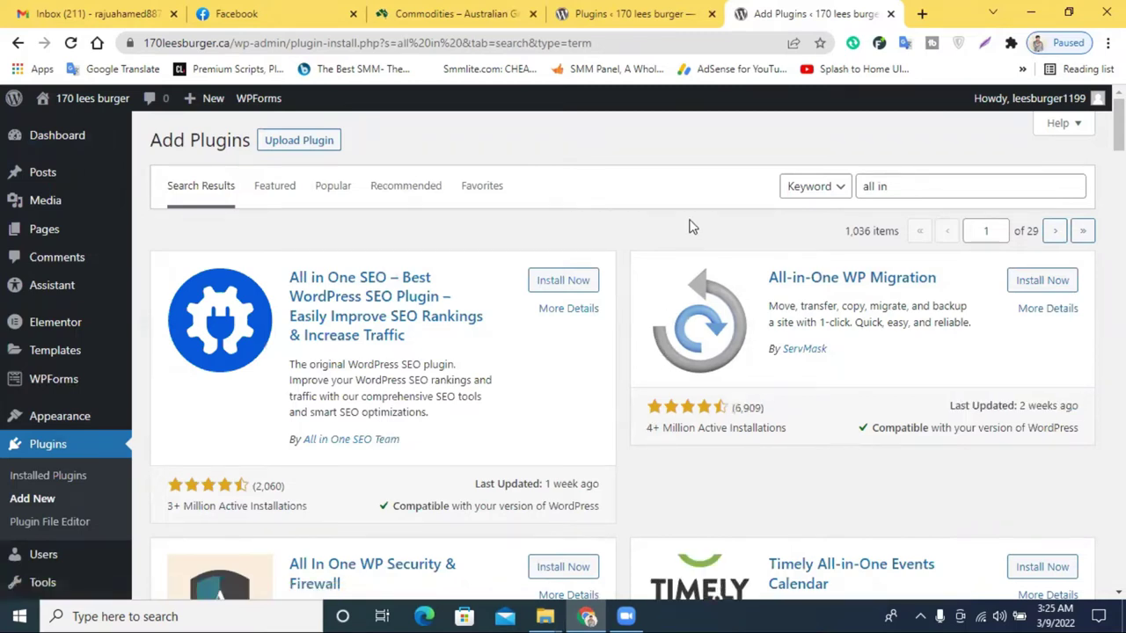
double_click(747, 428)
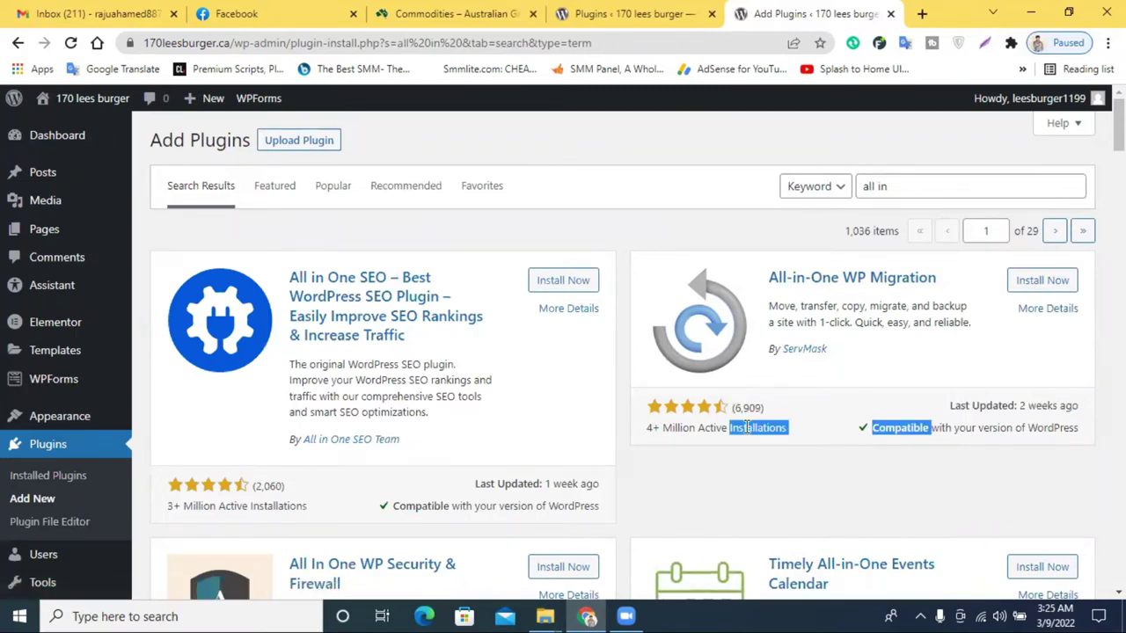
click(743, 238)
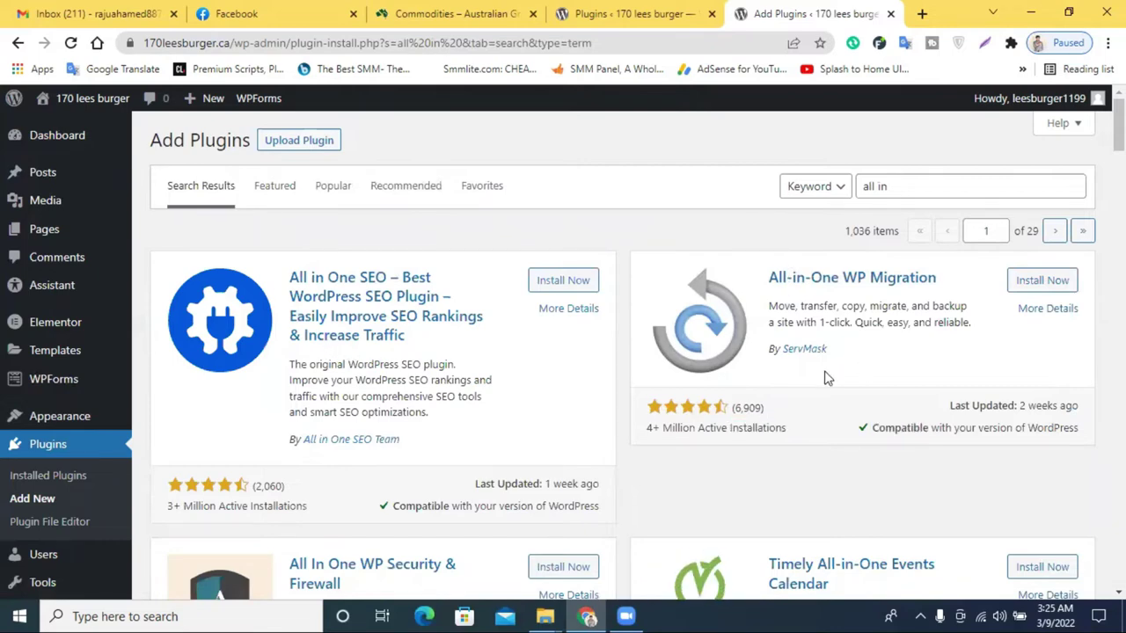
scroll(584, 395, down, 6)
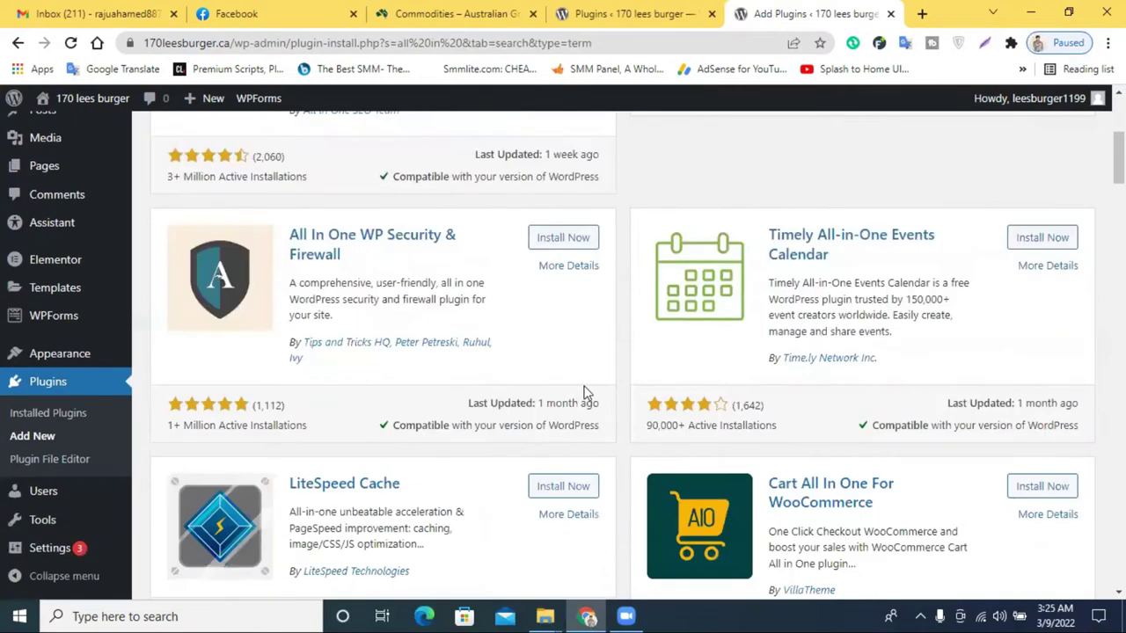
scroll(831, 321, down, 6)
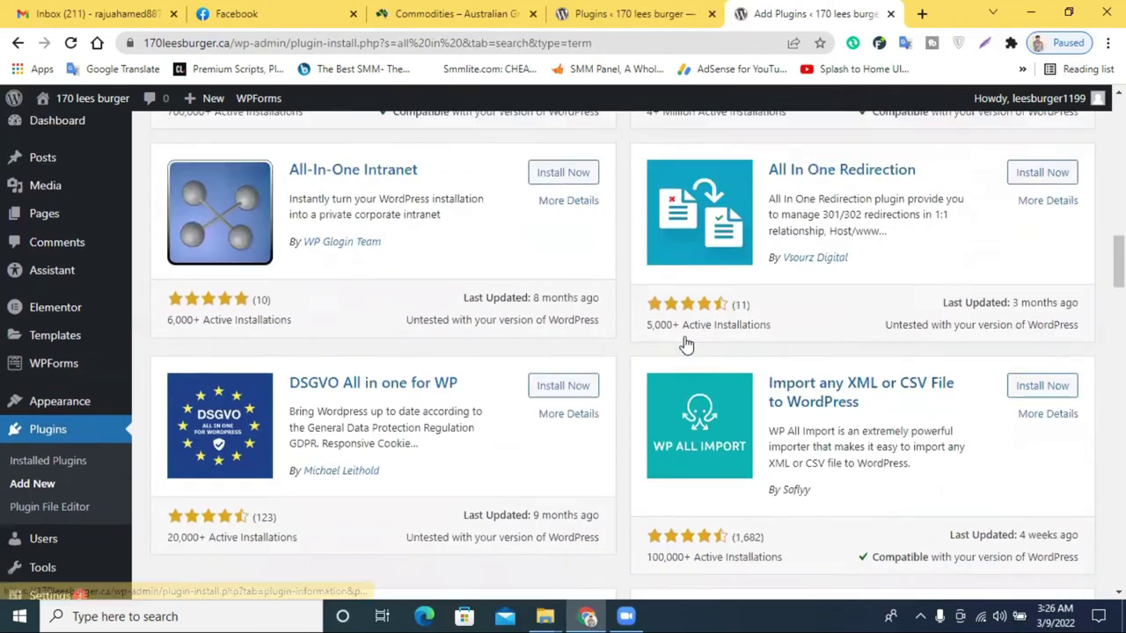
scroll(683, 344, up, 5)
scroll(685, 343, up, 6)
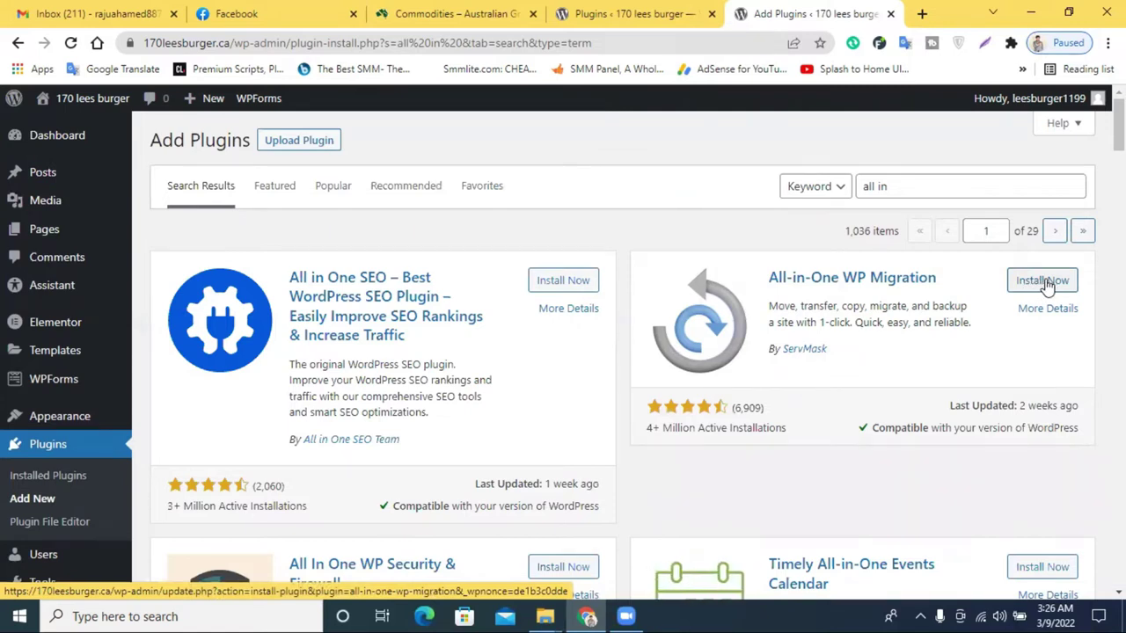
Install and activate the All-in-One WP Migration plugin
click(1044, 283)
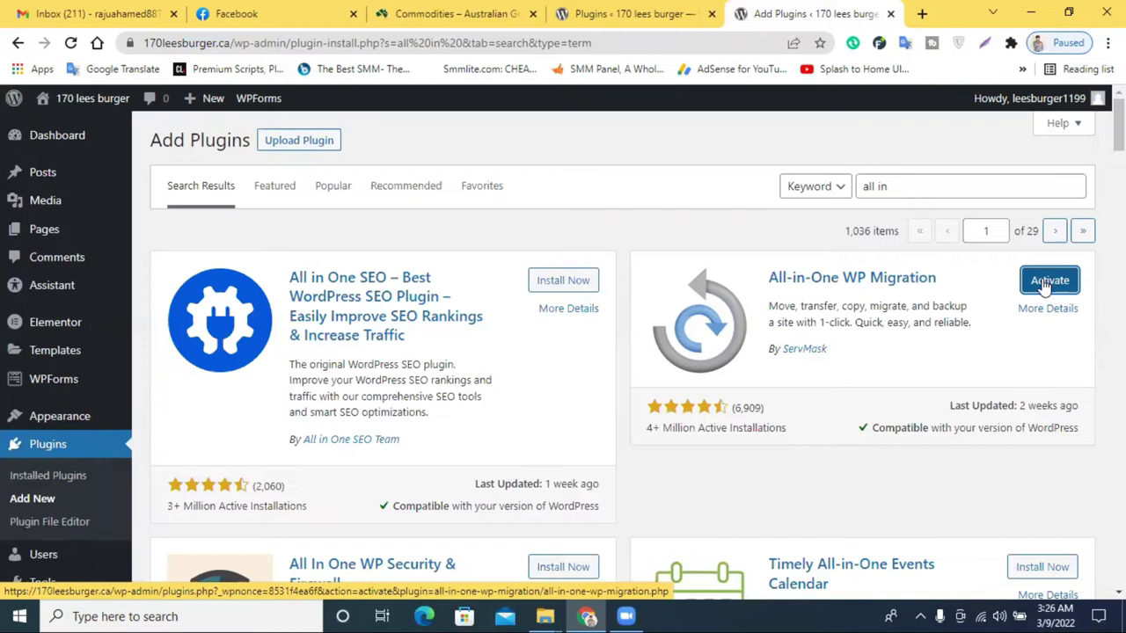
click(1052, 282)
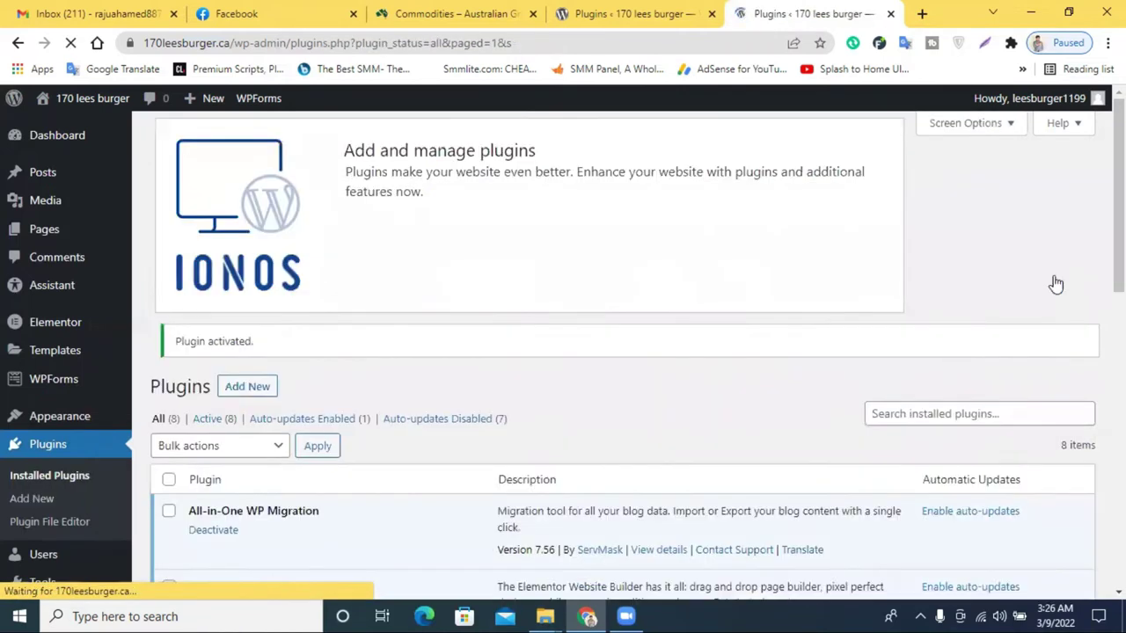
Look through the installed plugins list and switch to the Australian Grain Export Commodities page
scroll(592, 284, down, 1)
scroll(931, 270, down, 8)
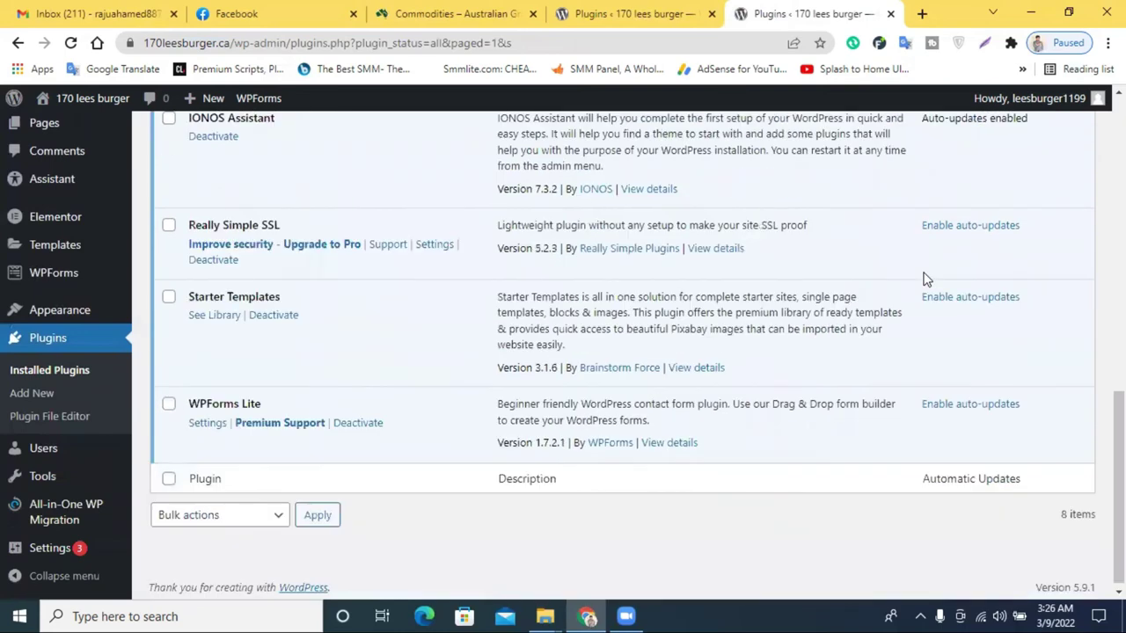
scroll(778, 290, up, 8)
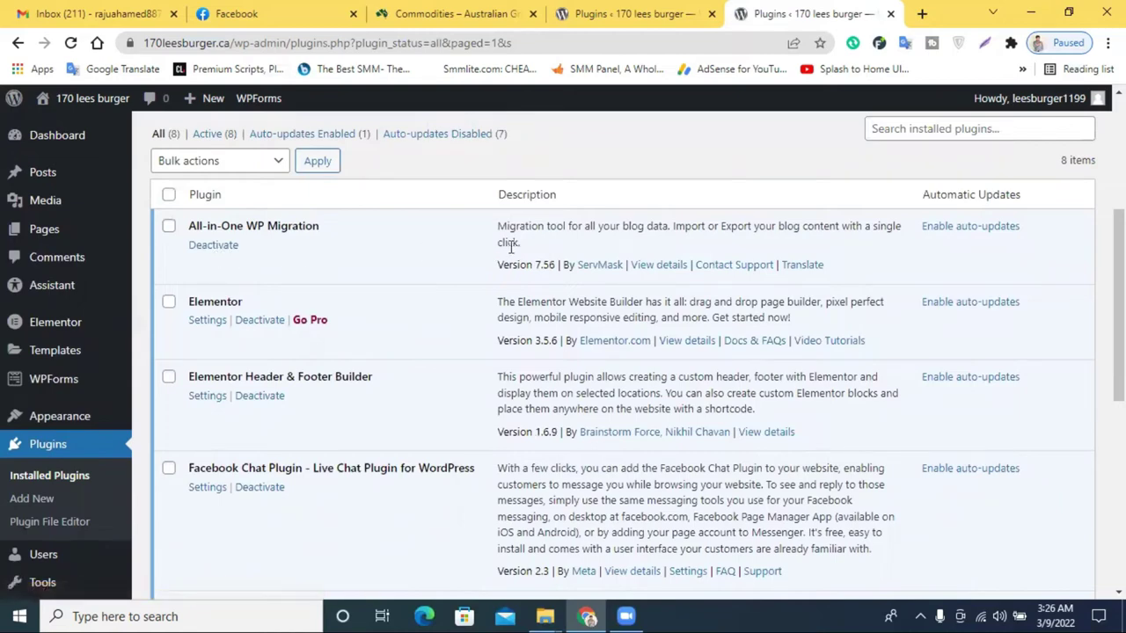
scroll(1073, 267, down, 4)
scroll(49, 315, up, 2)
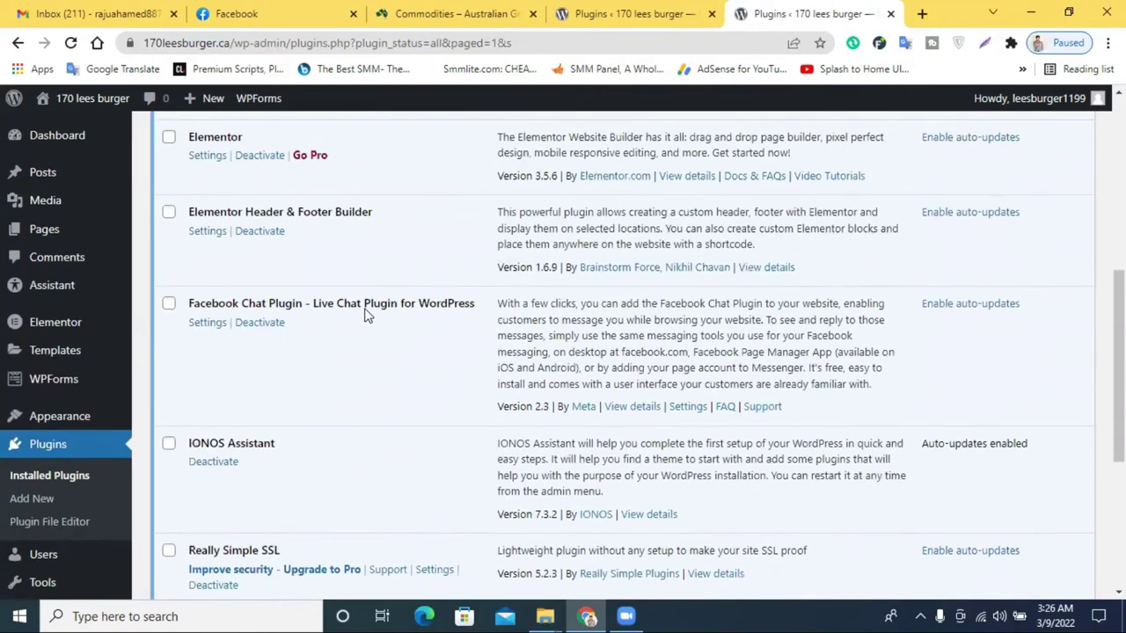
scroll(517, 216, up, 6)
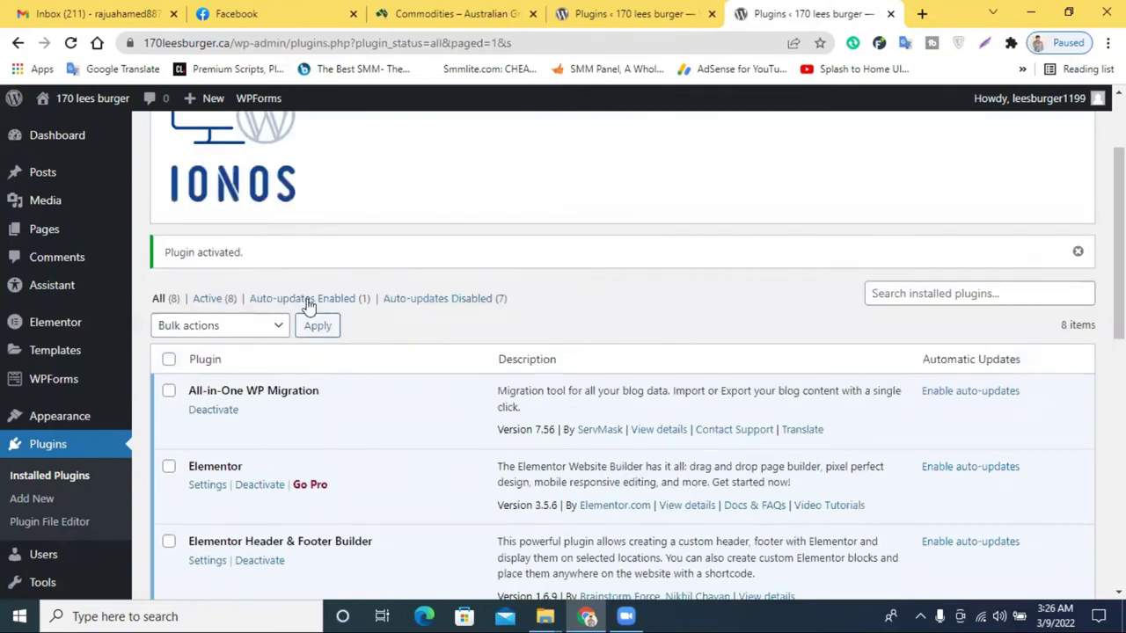
click(497, 11)
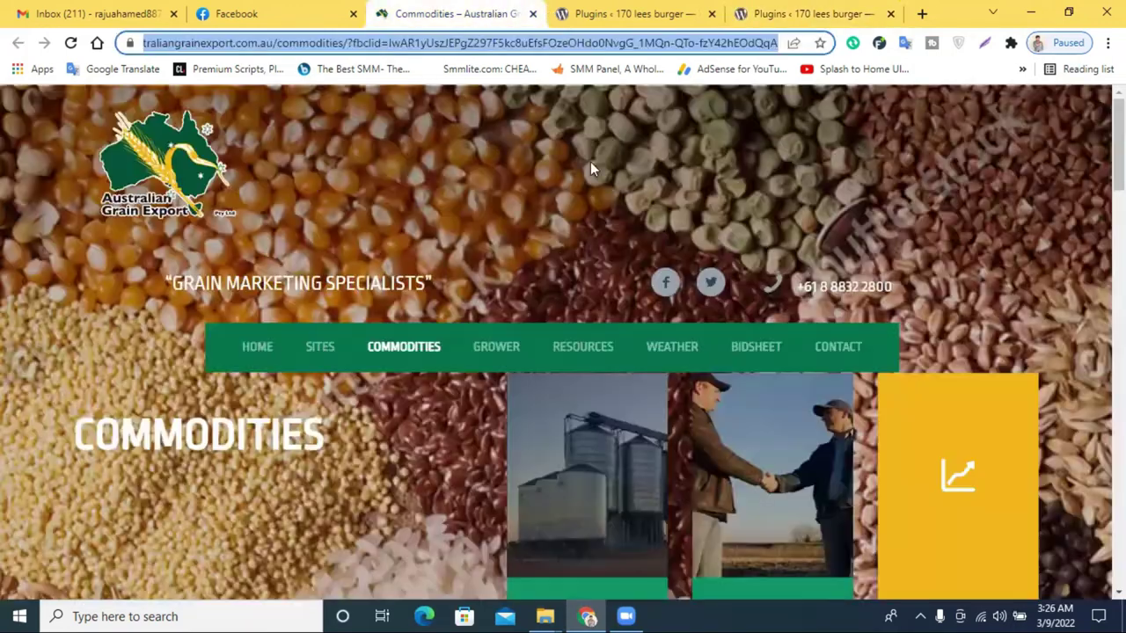
Open the 170 lees burger site in a new browser tab from its dashboard and look through its home page
click(621, 8)
click(821, 10)
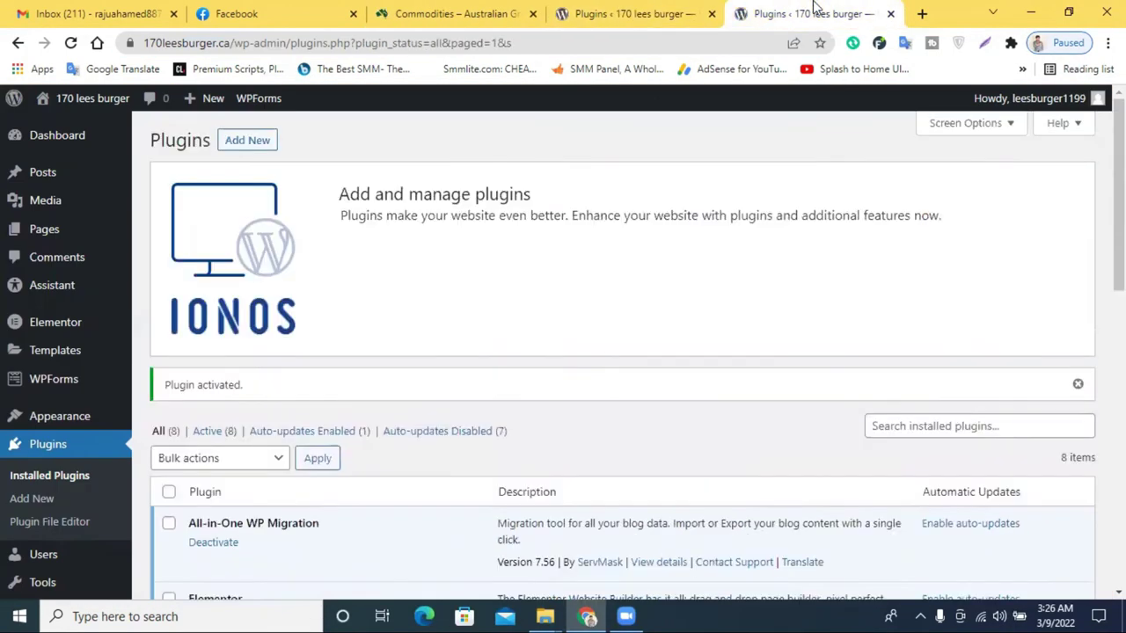
mouse_move(68, 114)
right_click(68, 138)
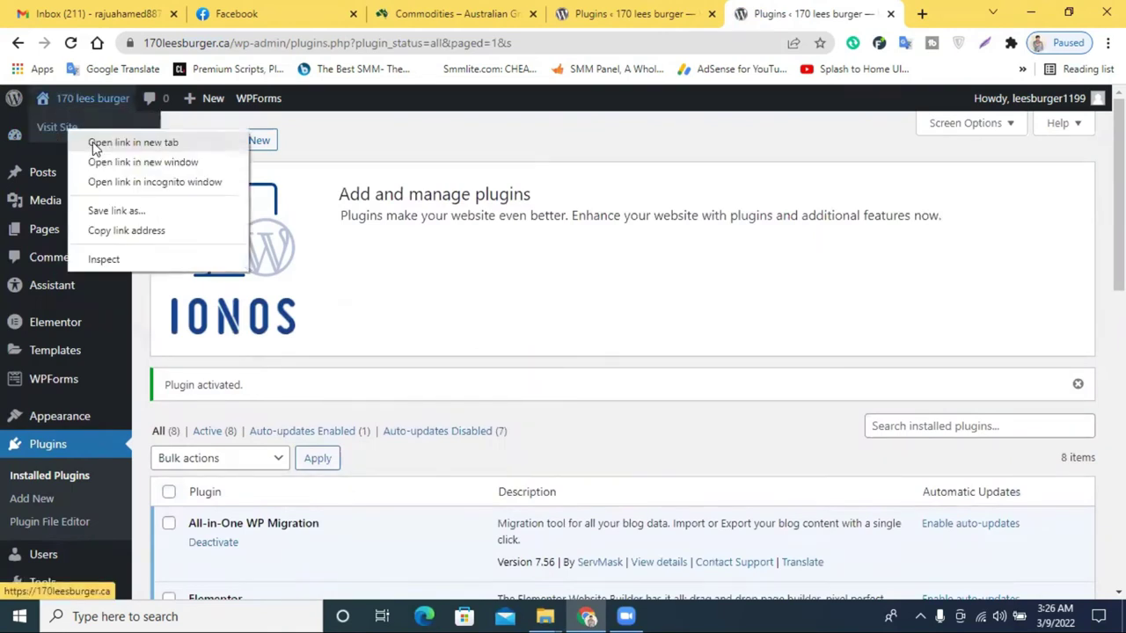
click(92, 143)
click(774, 14)
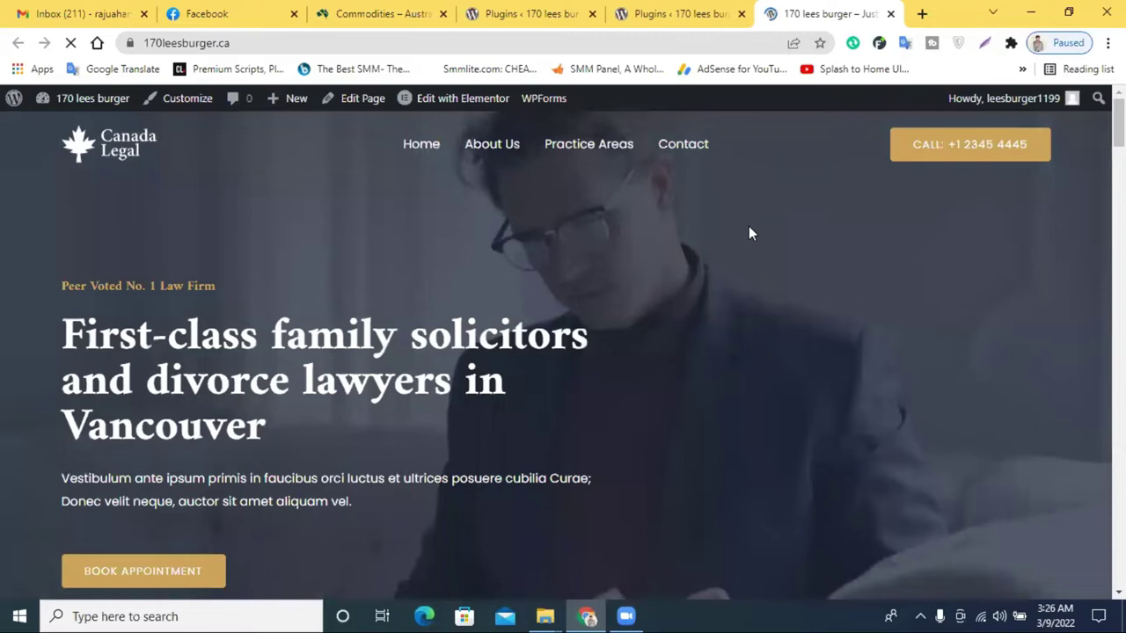
scroll(749, 230, down, 5)
scroll(748, 230, down, 5)
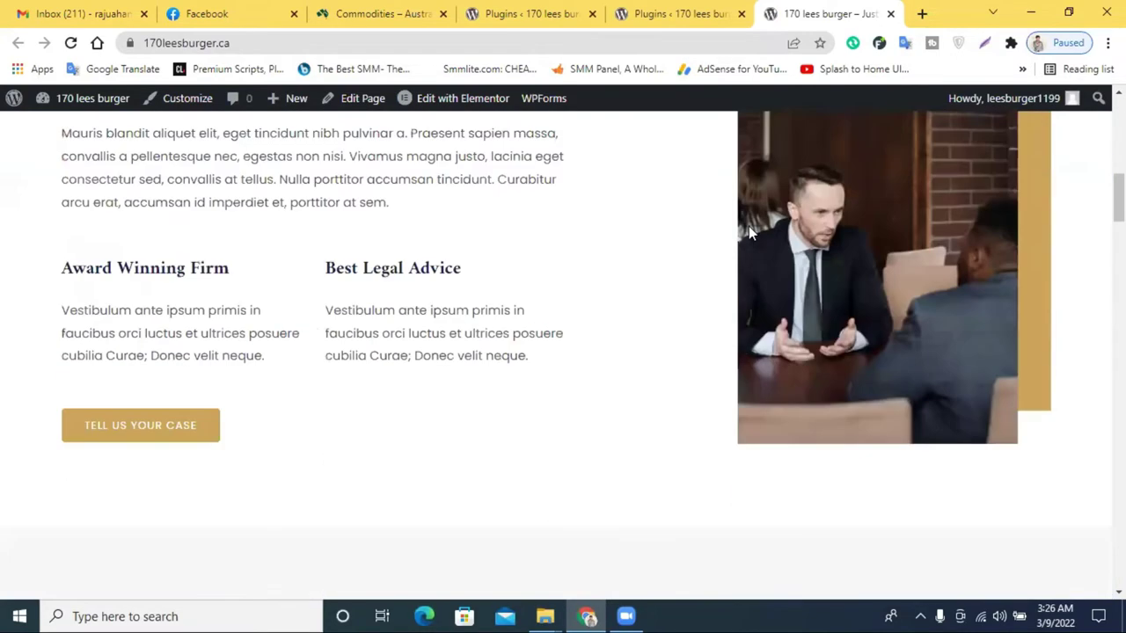
scroll(748, 229, down, 15)
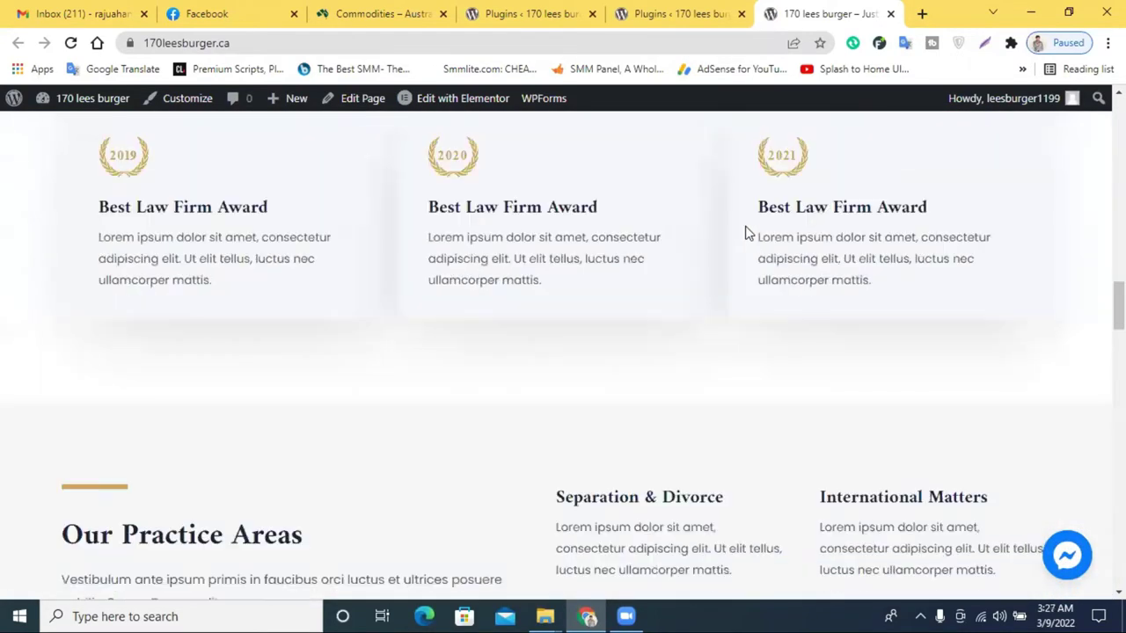
scroll(745, 233, down, 6)
scroll(745, 233, up, 20)
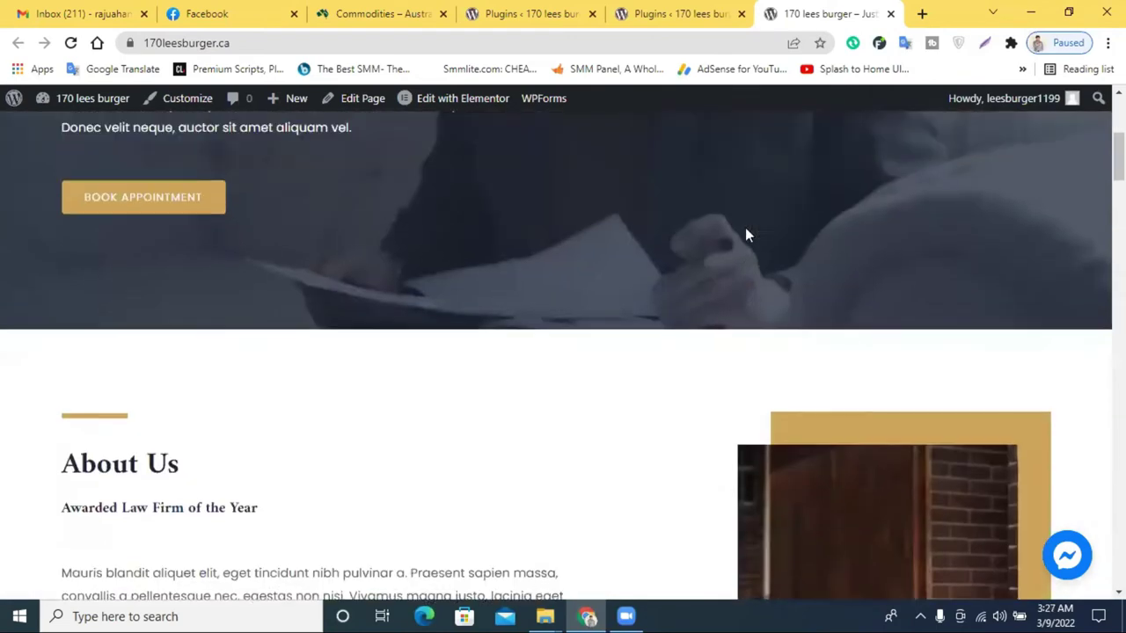
scroll(745, 235, up, 5)
Return to the site's plugins dashboard and open the Export page of All-in-One WP Migration
click(682, 14)
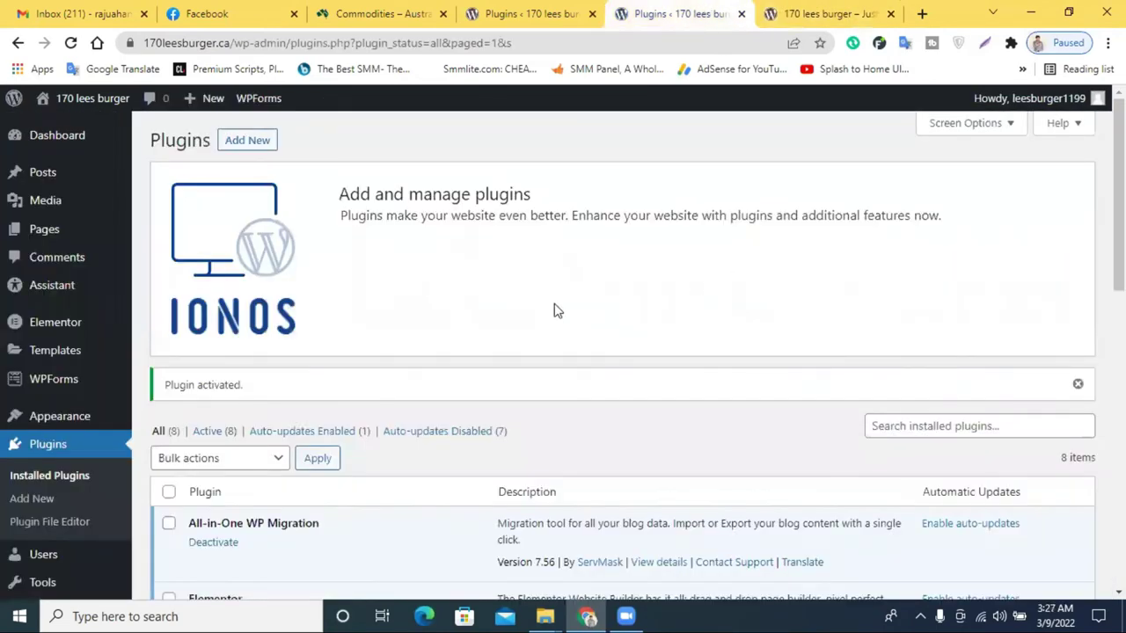
scroll(166, 322, down, 4)
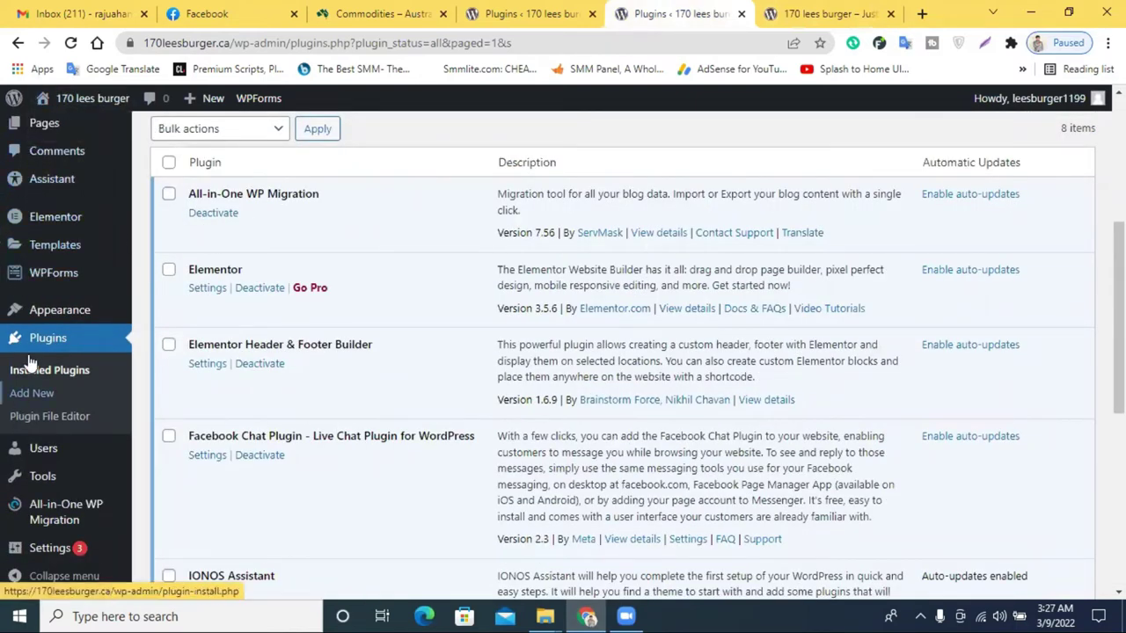
scroll(30, 405, down, 2)
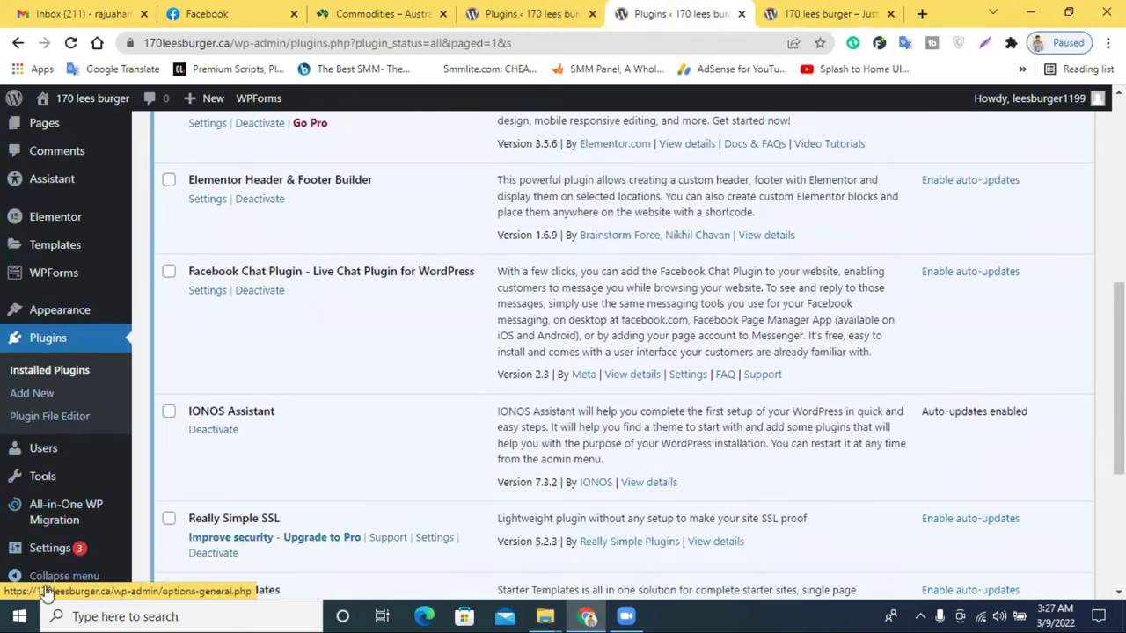
mouse_move(76, 518)
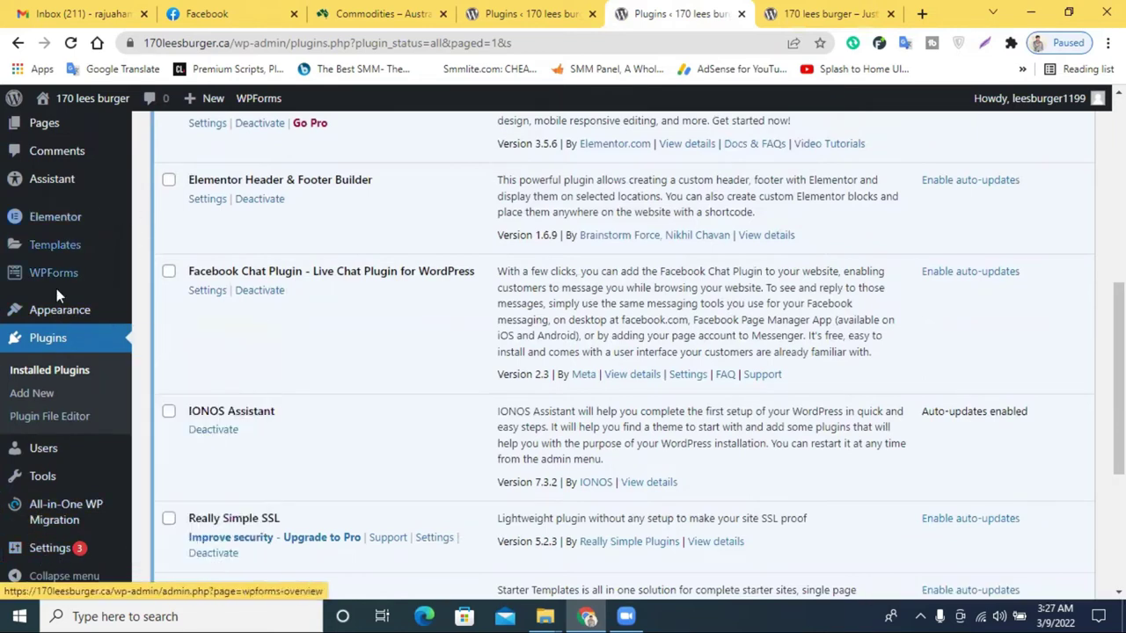
scroll(56, 295, up, 2)
mouse_move(54, 361)
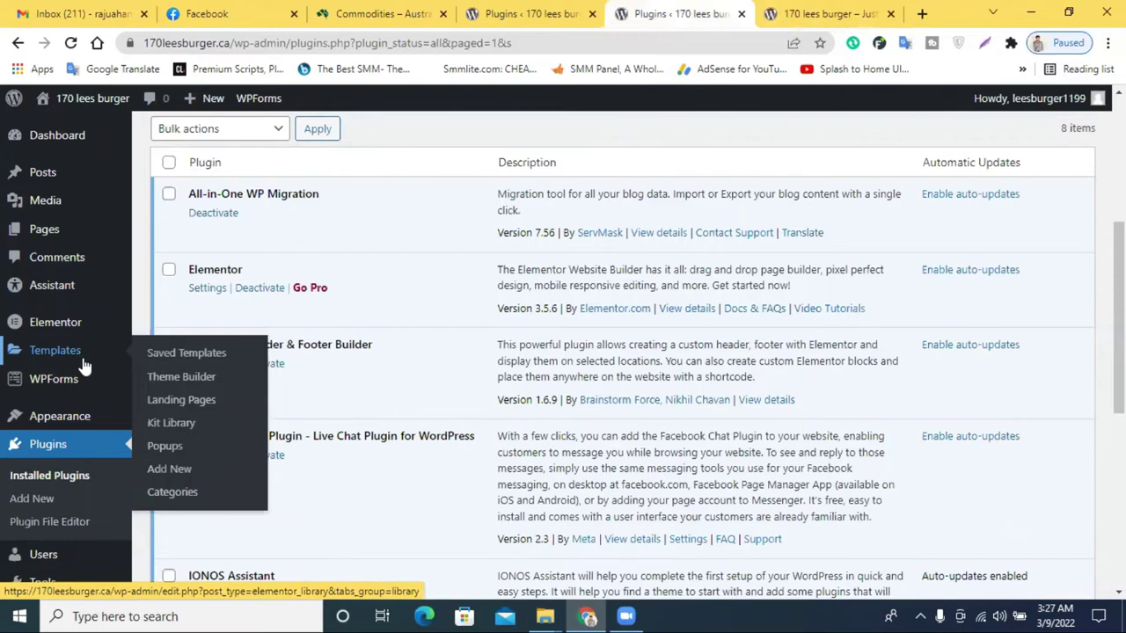
scroll(56, 415, down, 5)
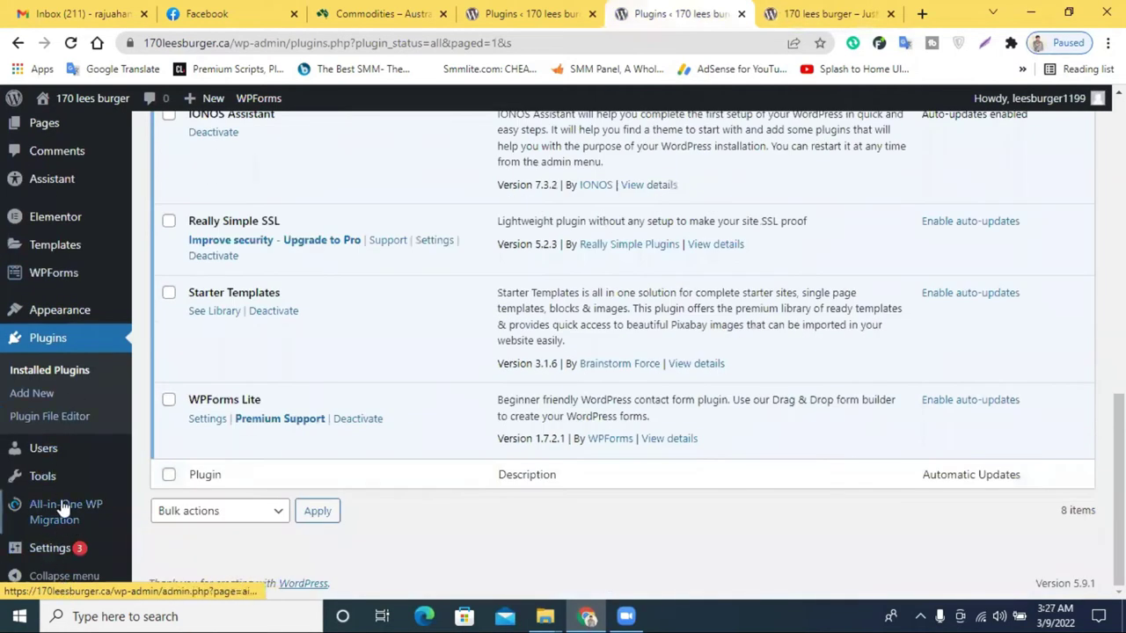
mouse_move(29, 459)
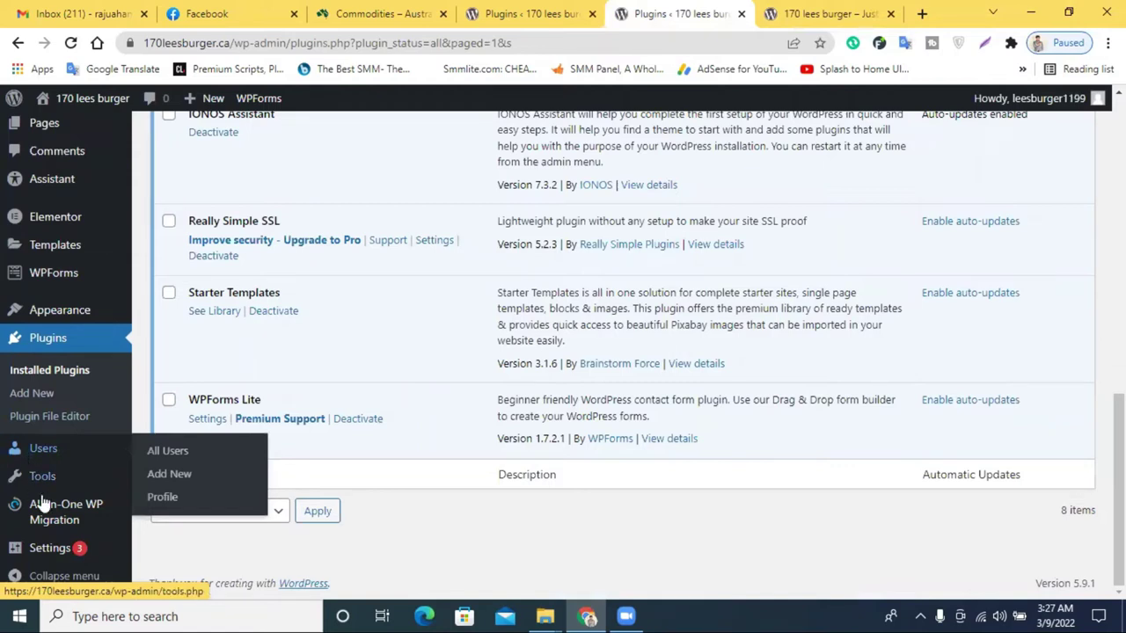
mouse_move(33, 516)
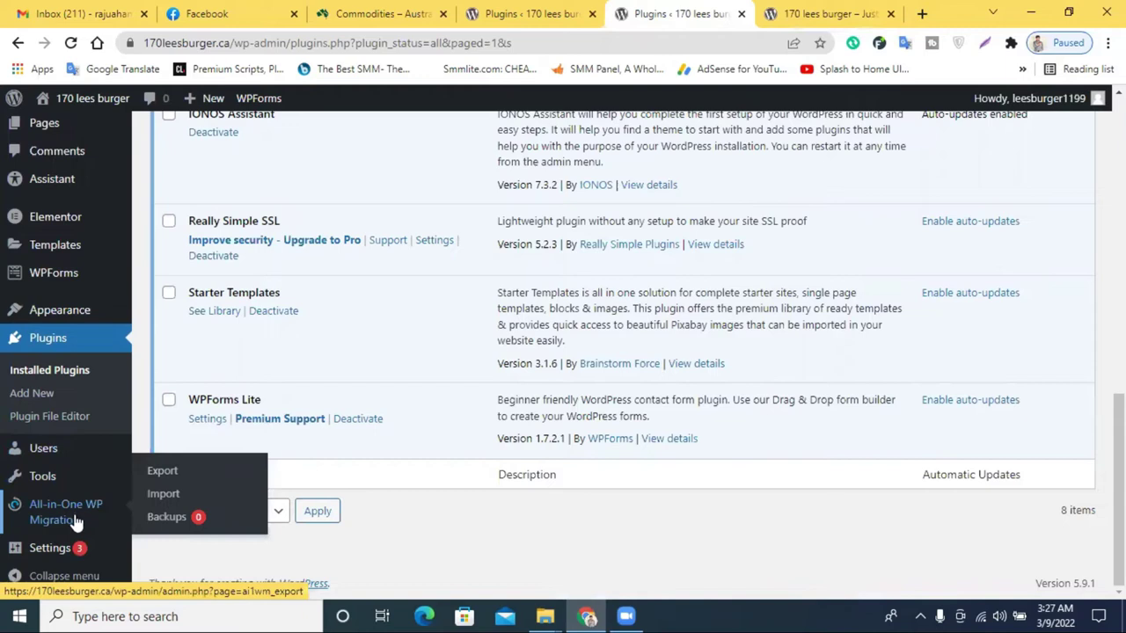
click(162, 483)
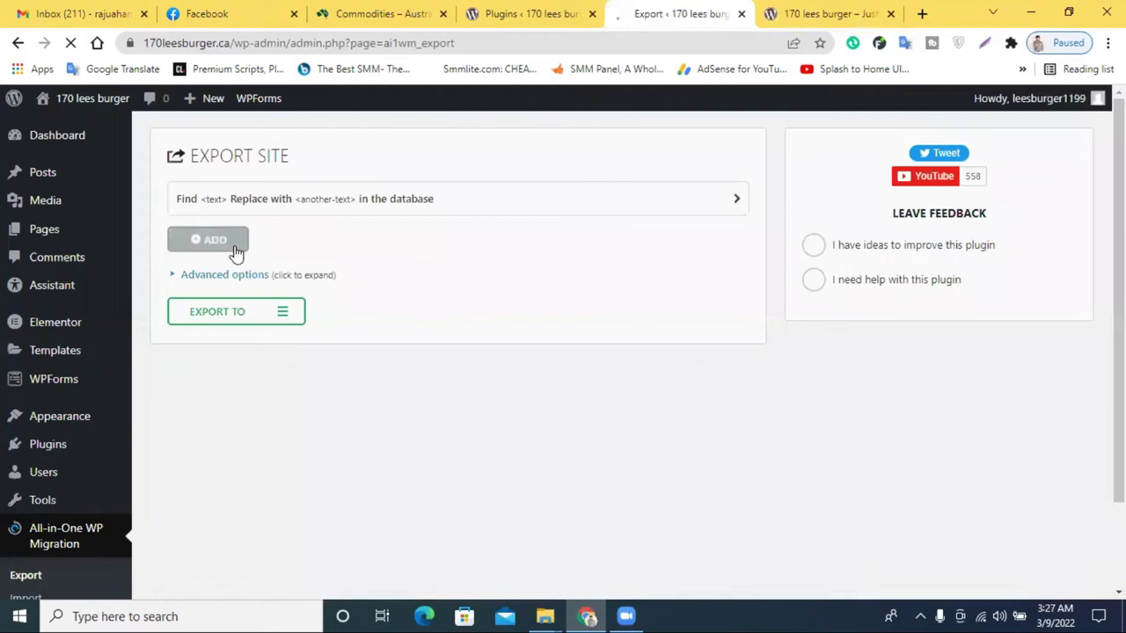
Export the site to a file with All-in-One WP Migration and download the 170leesburger.ca backup
click(262, 322)
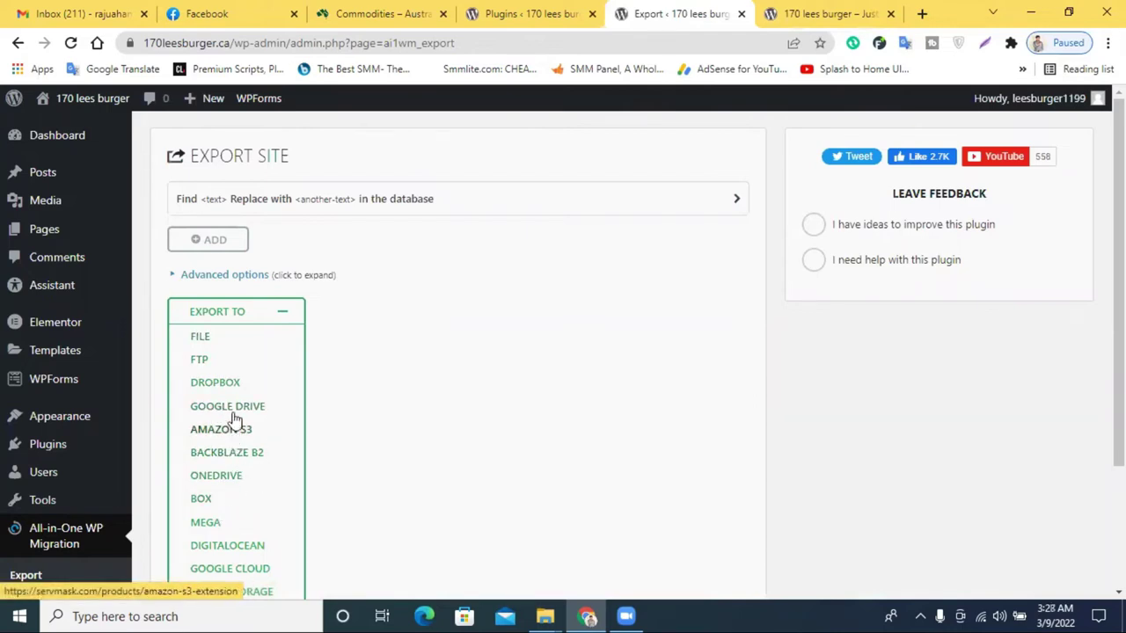
click(202, 336)
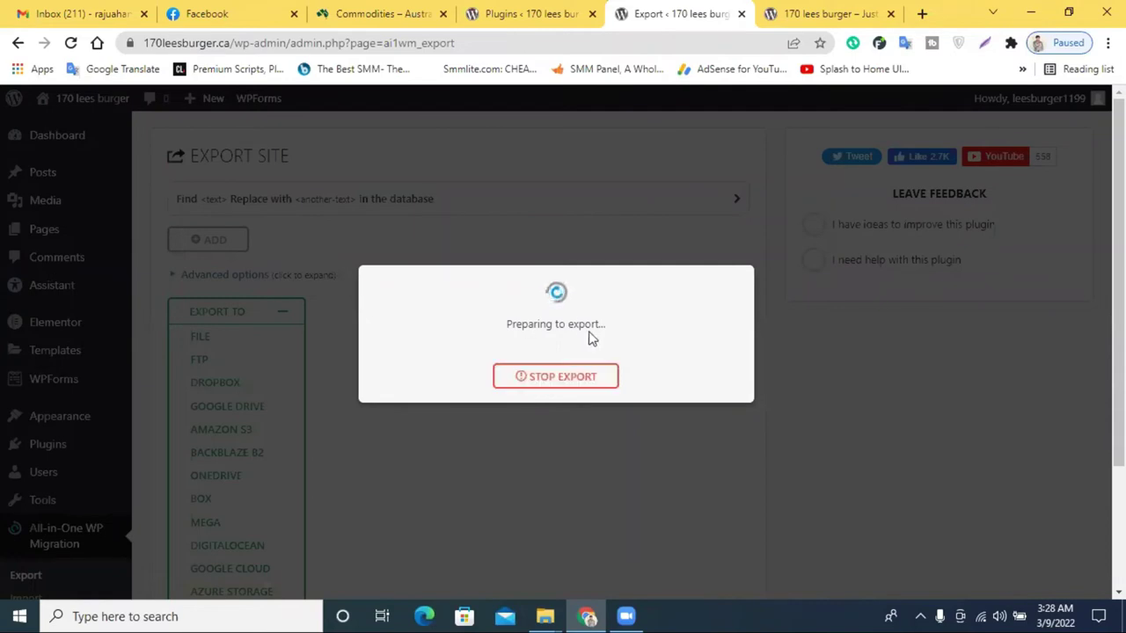
click(552, 376)
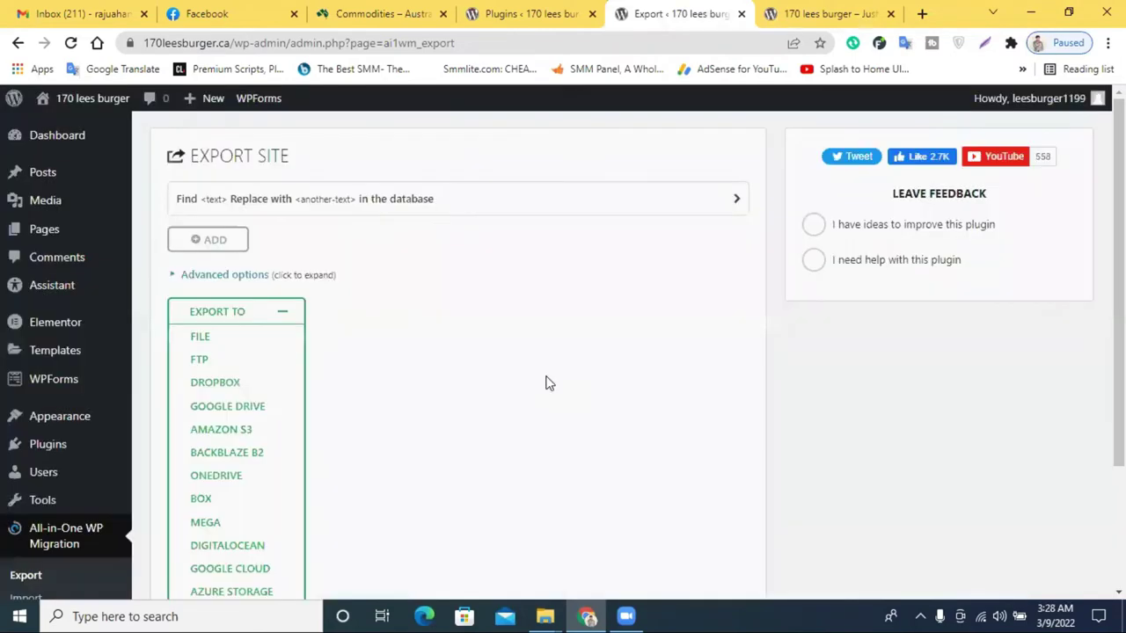
click(230, 342)
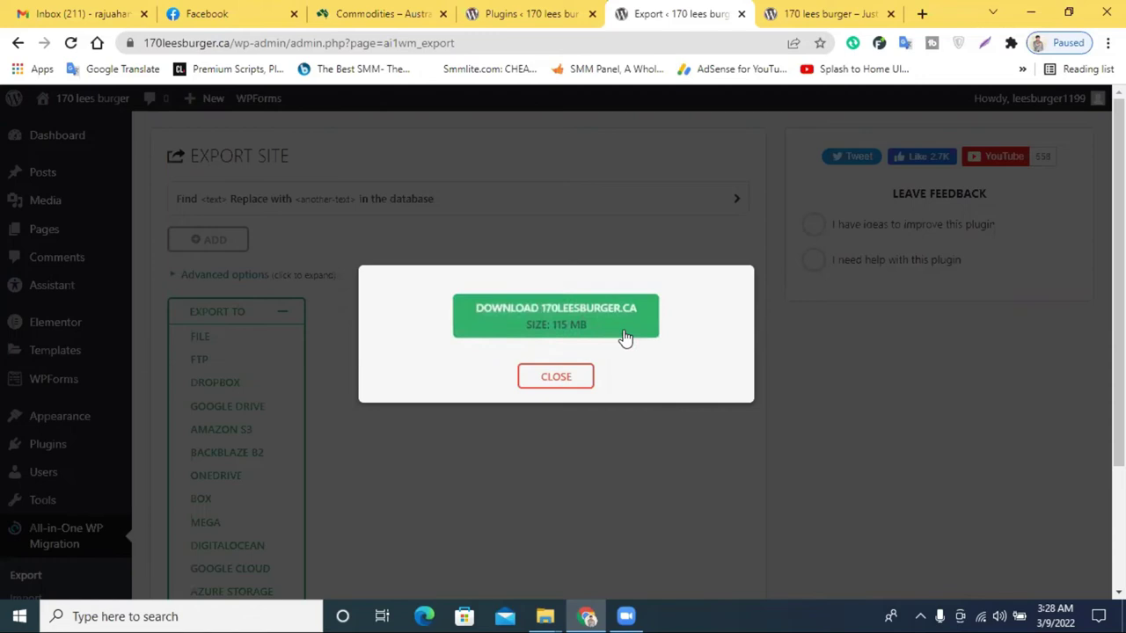
click(549, 322)
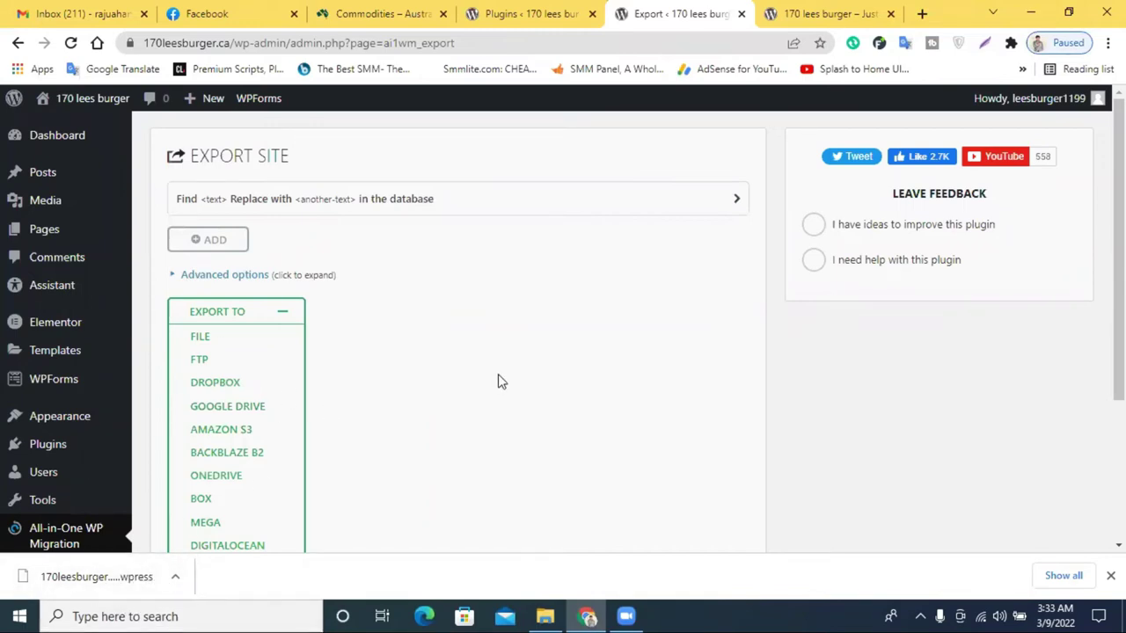
Open the installed plugins list and search it for "reset"
click(46, 428)
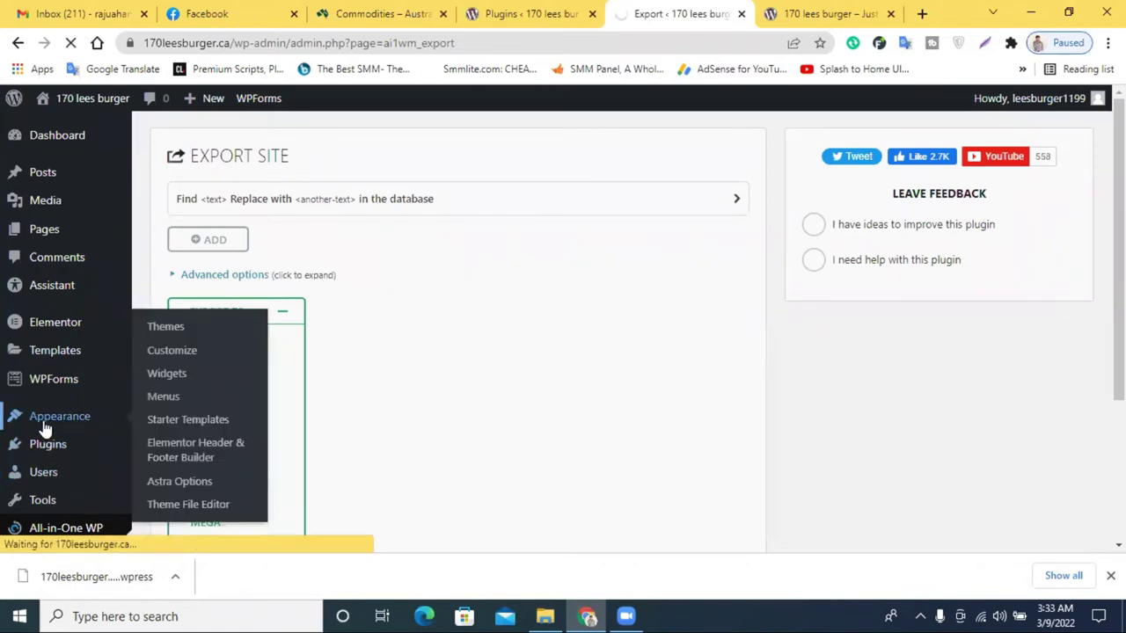
mouse_move(50, 449)
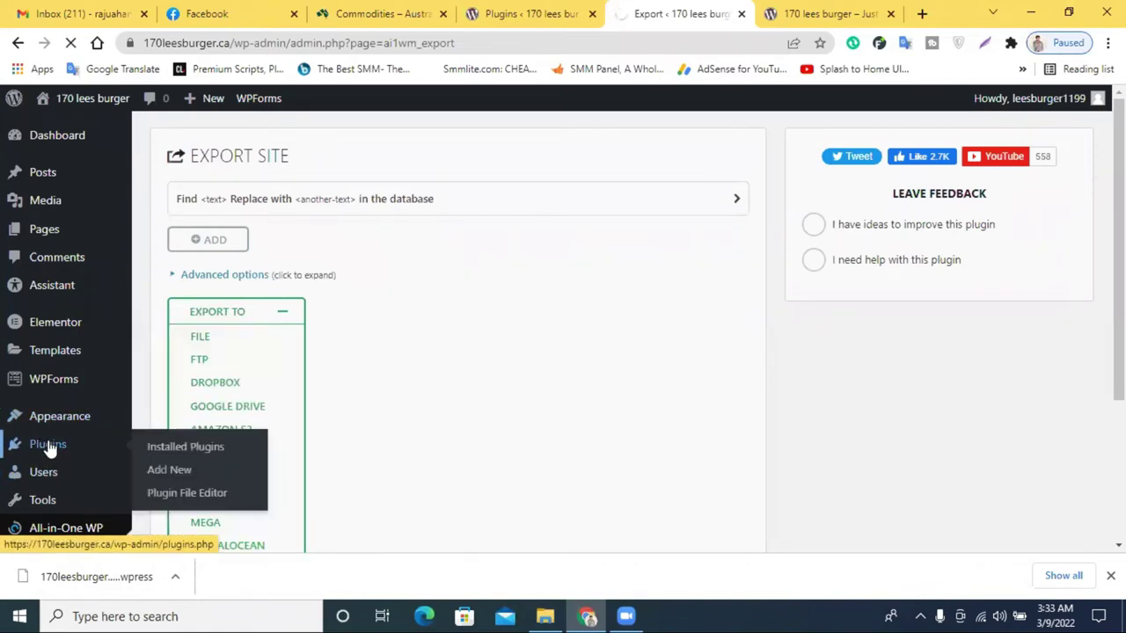
click(936, 378)
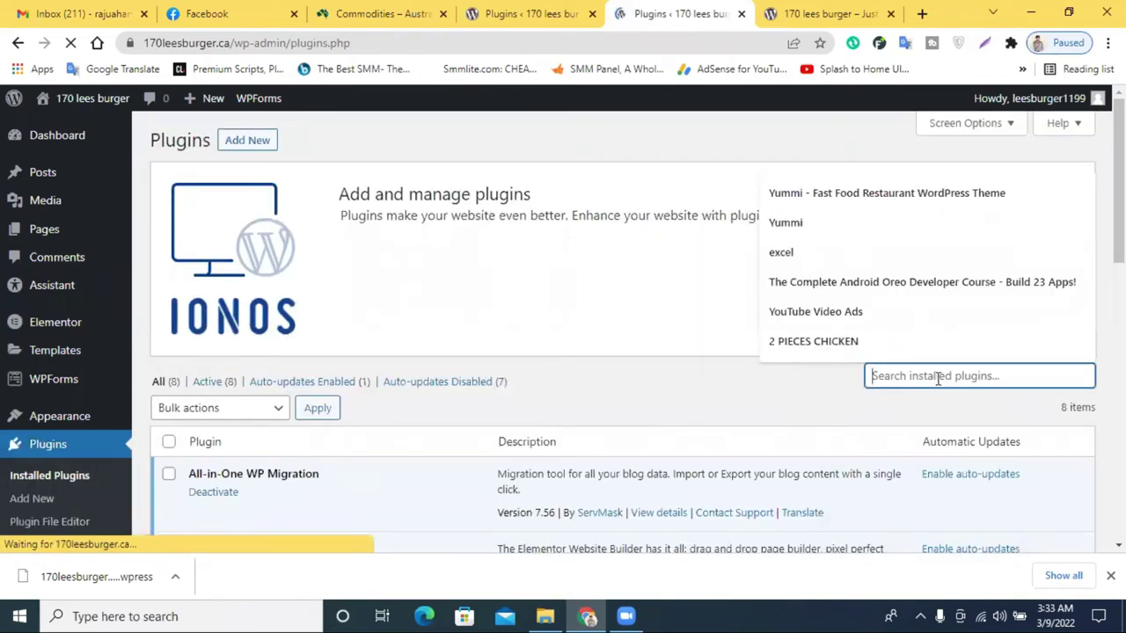
text(reset)
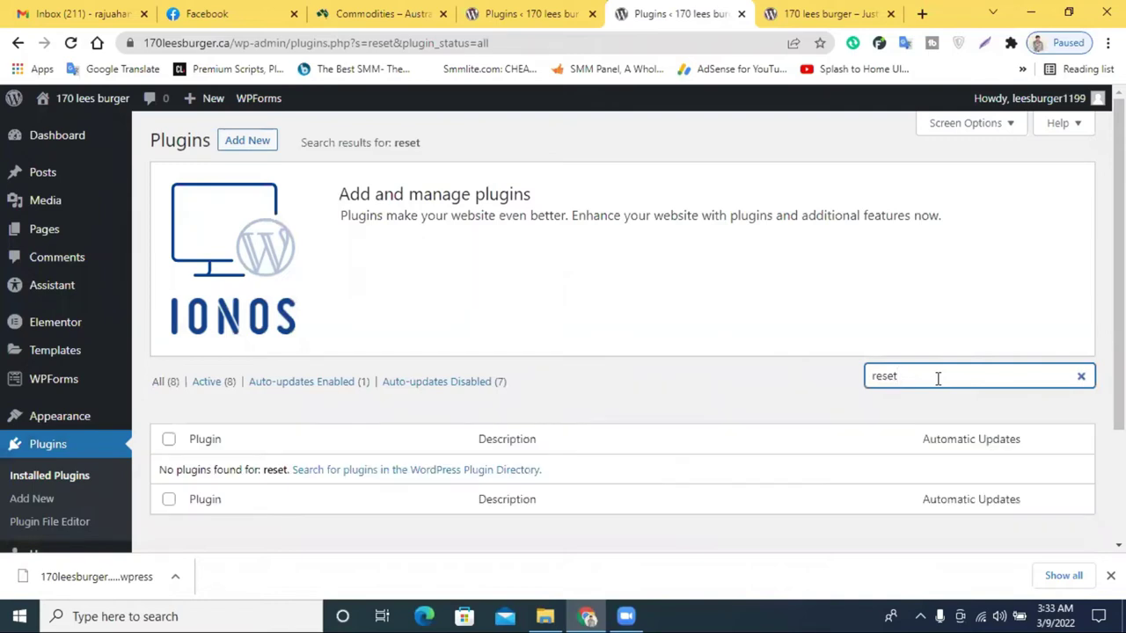
Search the WordPress plugin directory for "reset" from the Add Plugins page
click(247, 141)
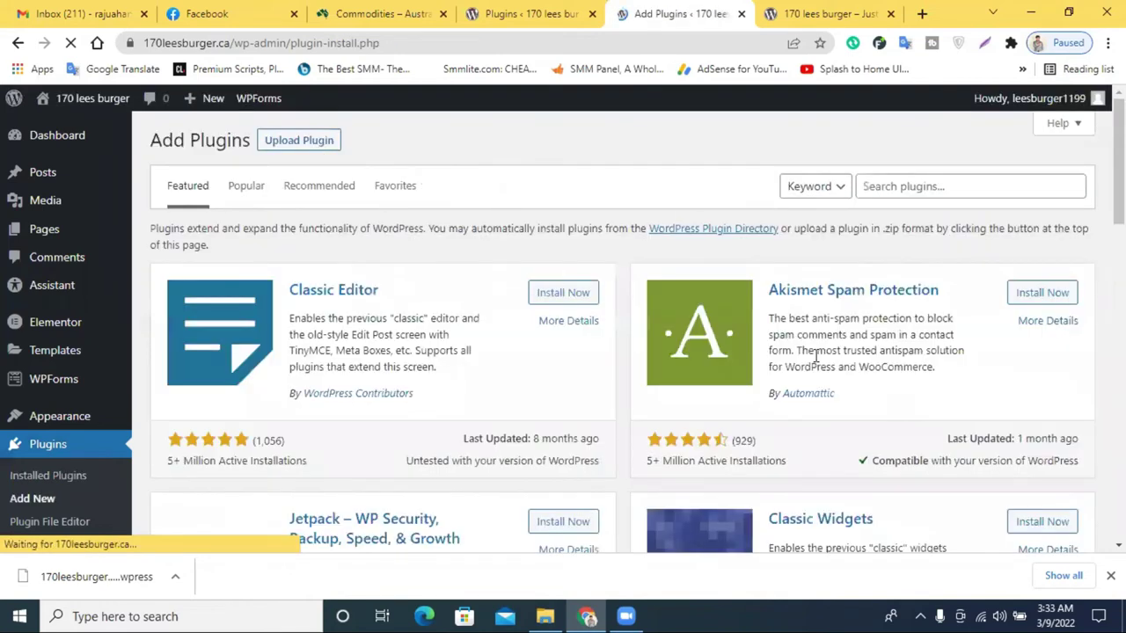
click(904, 186)
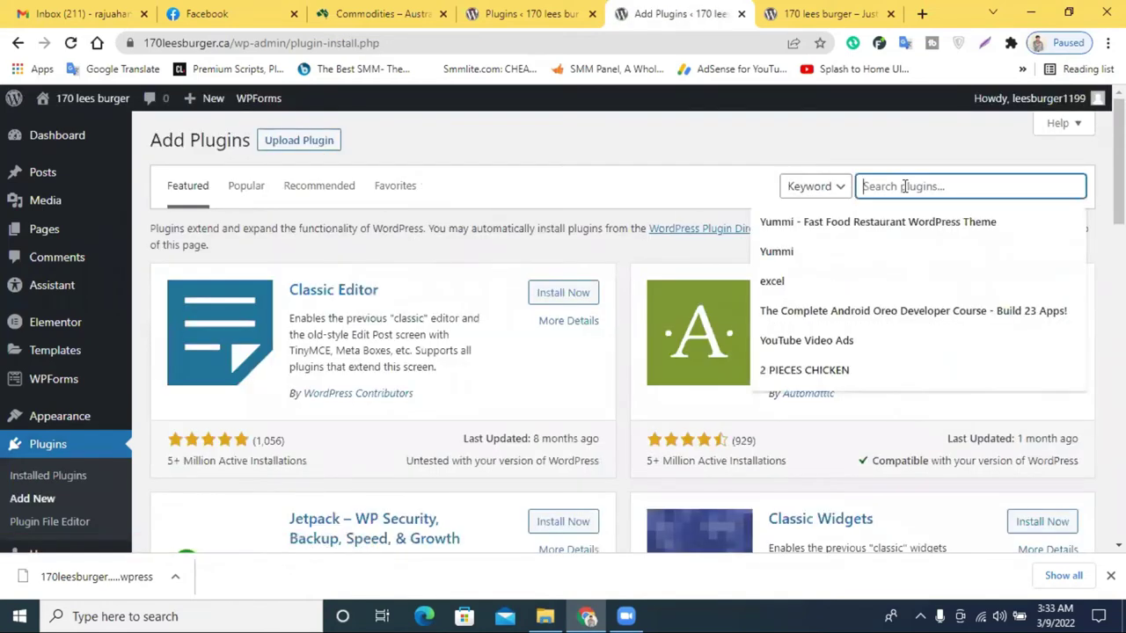
text(reset)
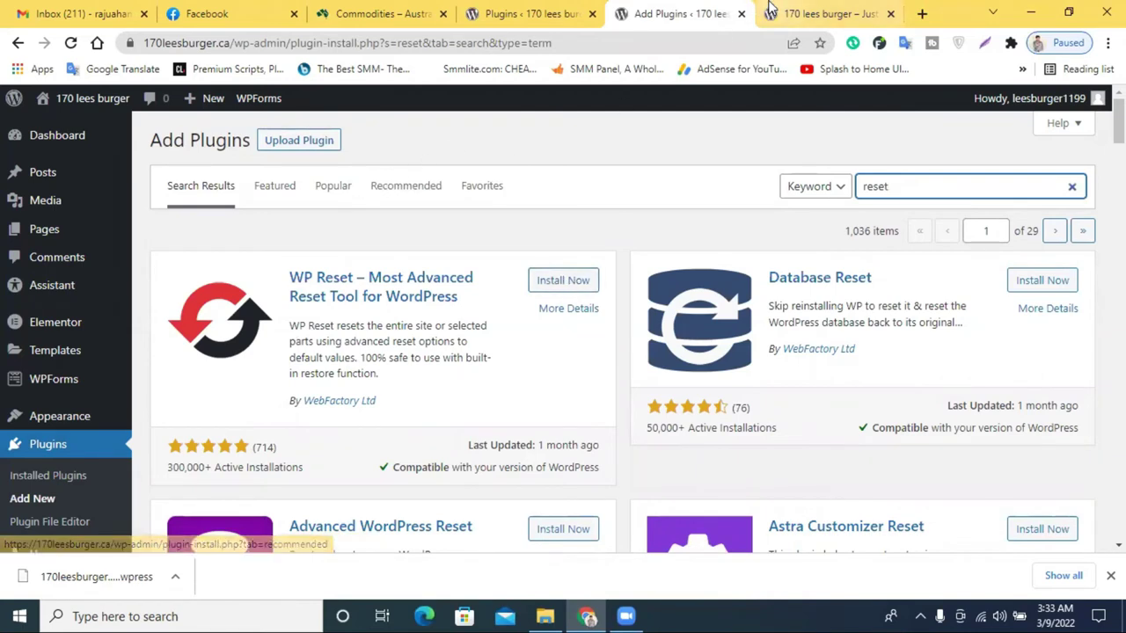
Install and activate the WP Reset – Most Advanced Reset Tool for WordPress plugin
click(771, 10)
click(695, 13)
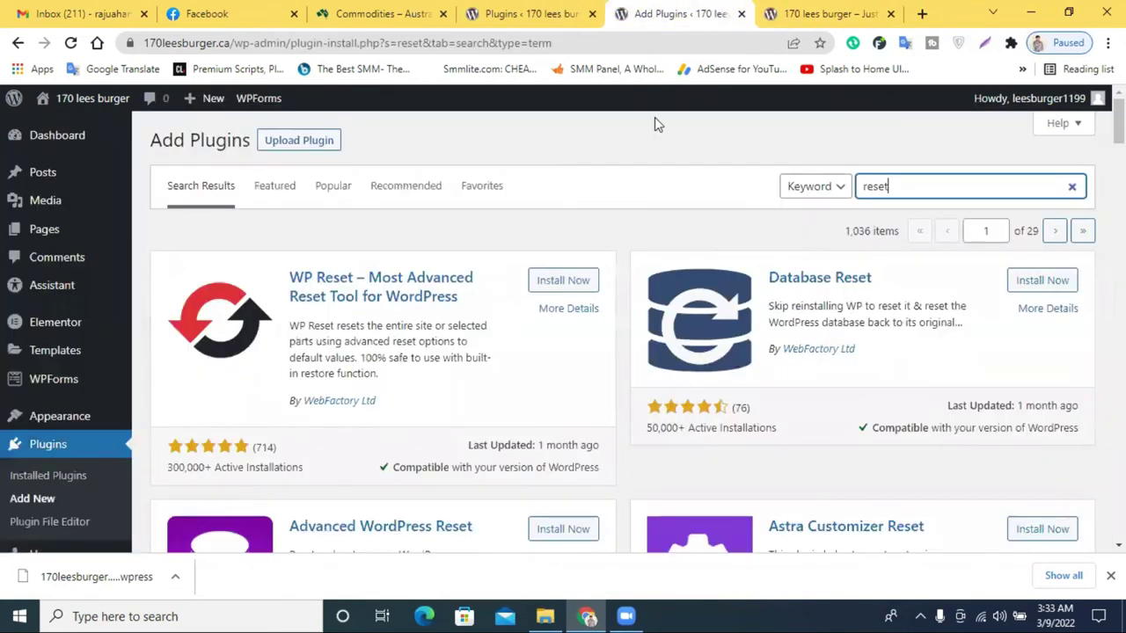
click(557, 283)
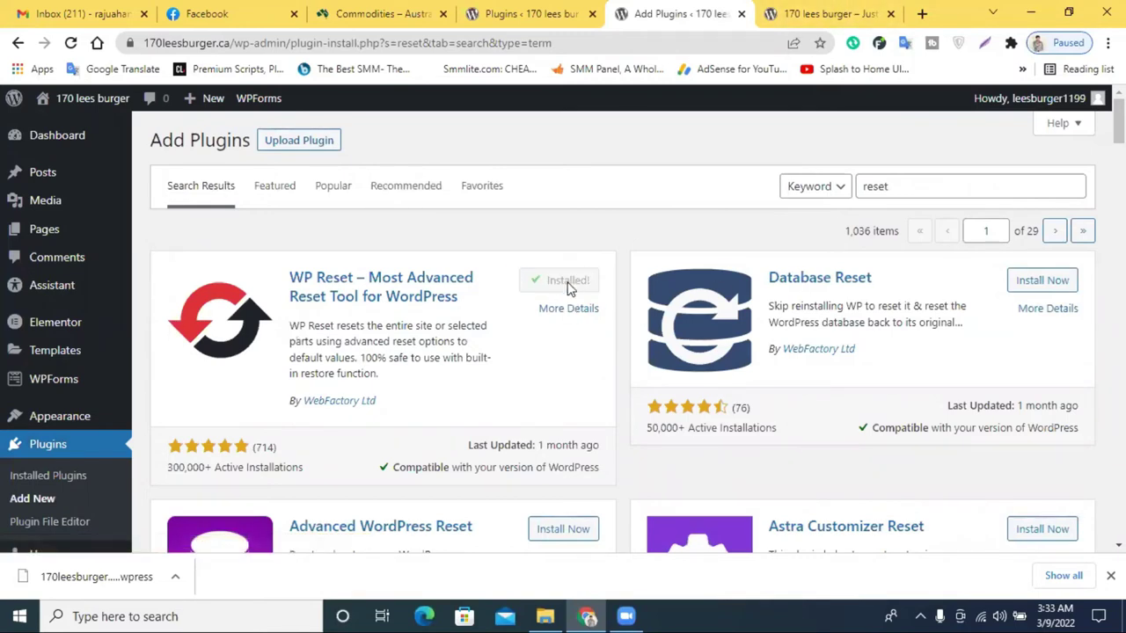
click(573, 283)
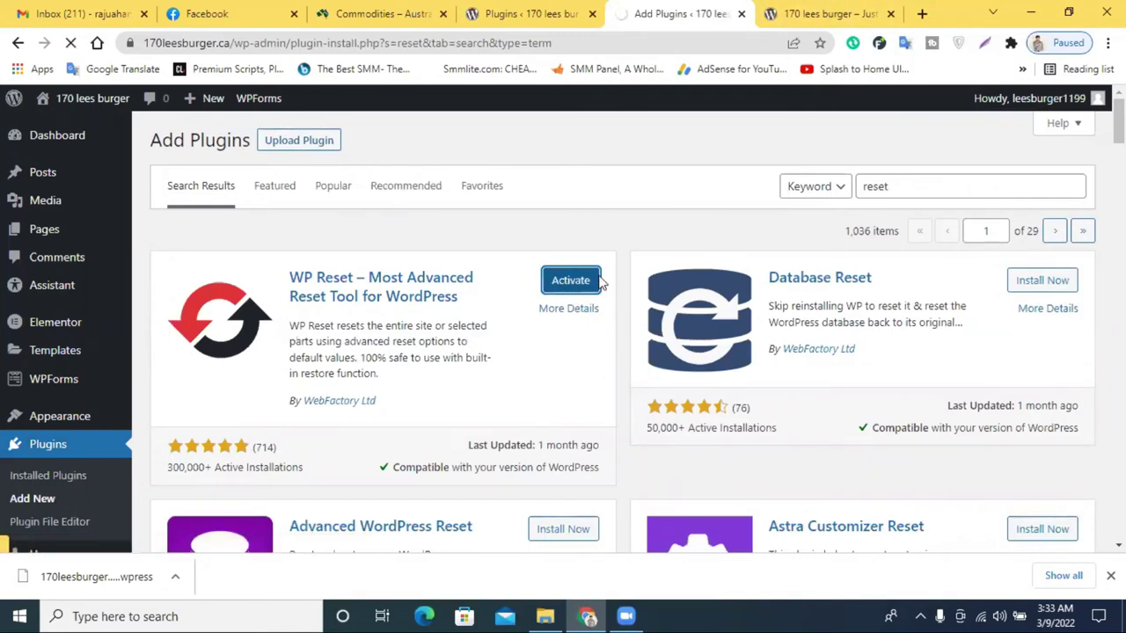
Open the WP Reset tools from the installed plugins list and go to the Site Reset section
scroll(551, 307, down, 5)
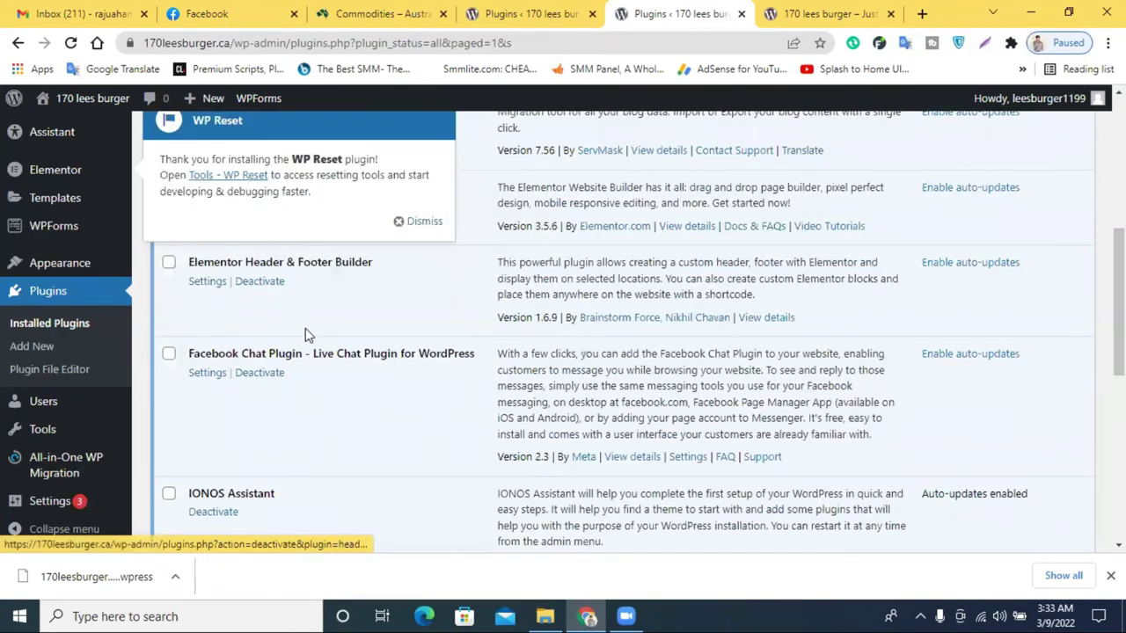
scroll(352, 377, down, 3)
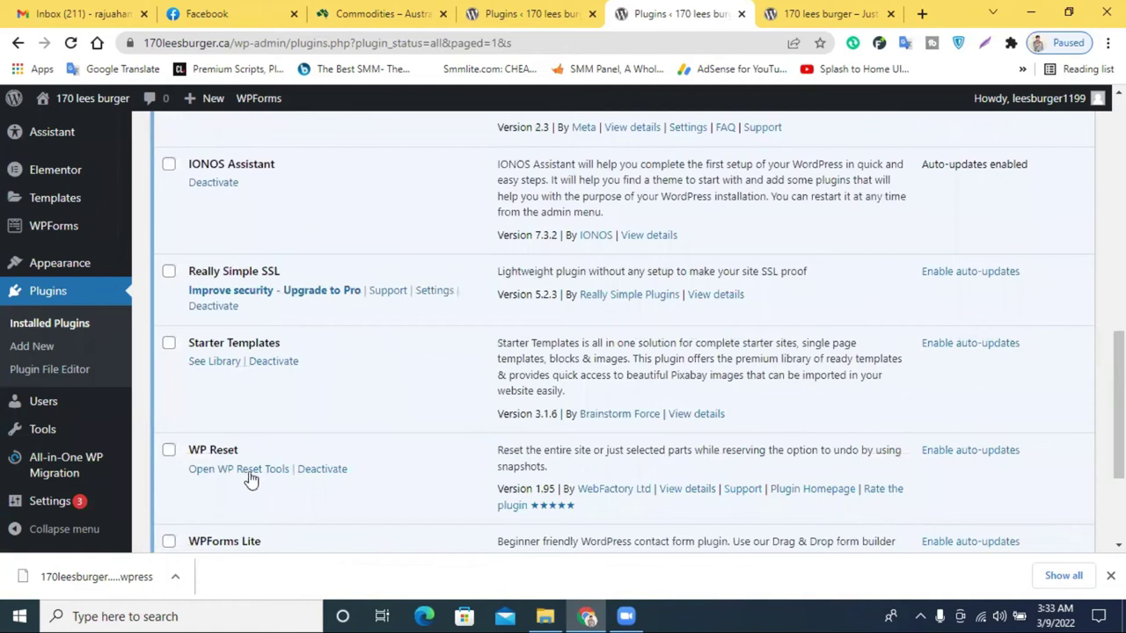
click(249, 473)
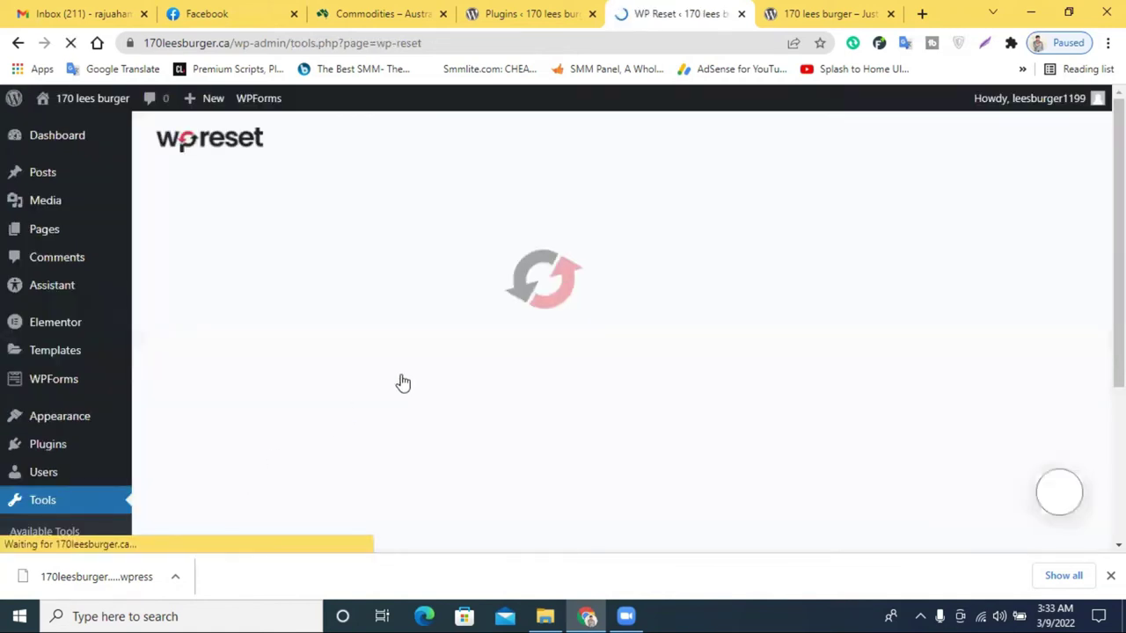
scroll(463, 361, down, 10)
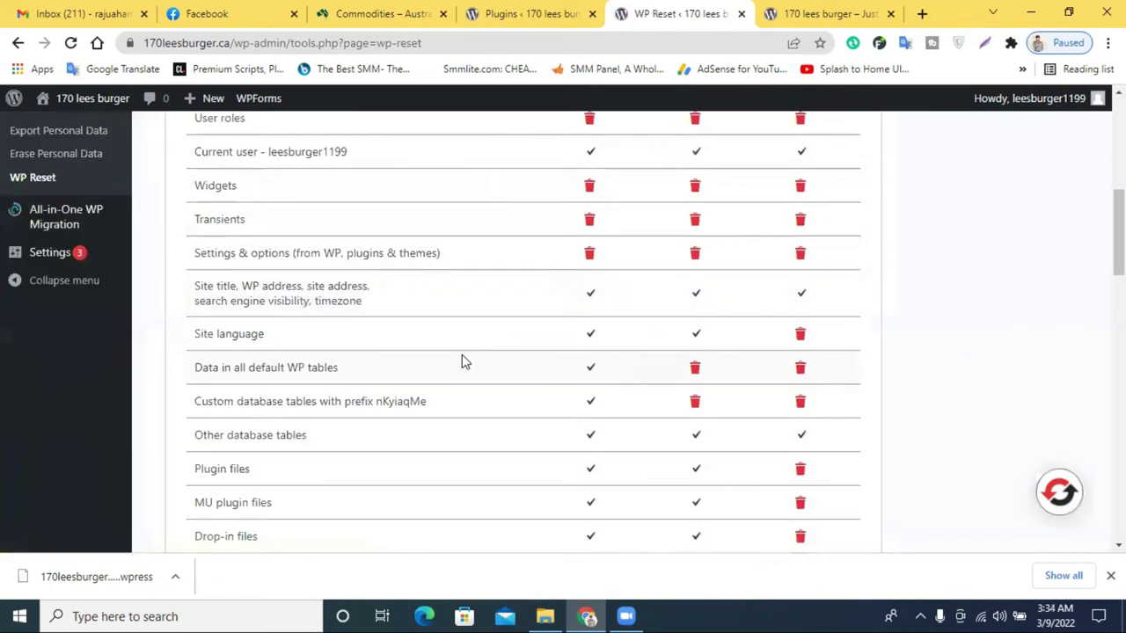
scroll(462, 354, down, 8)
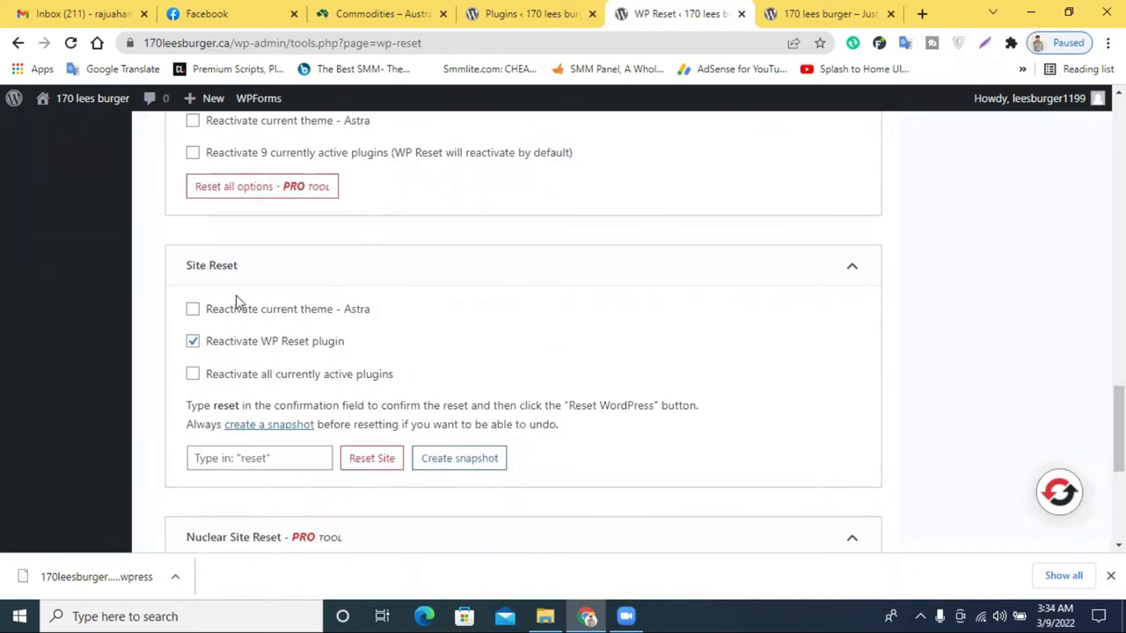
Copy the word "reset" from the Site Reset instructions and paste it into the confirmation field
drag(214, 404, 237, 406)
right_click(238, 405)
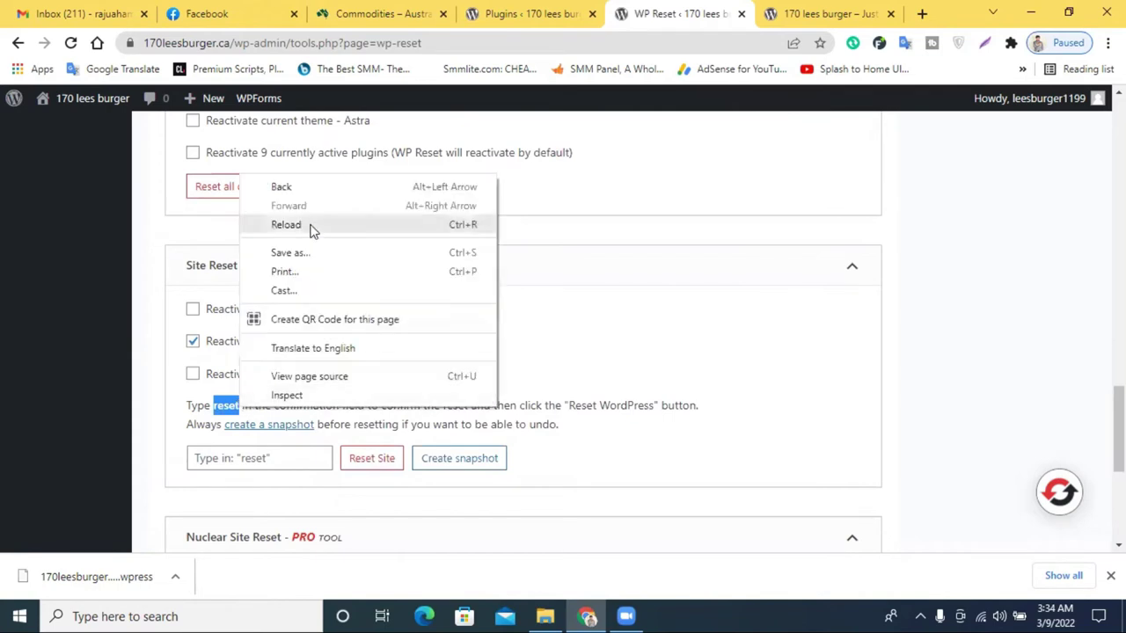
right_click(225, 406)
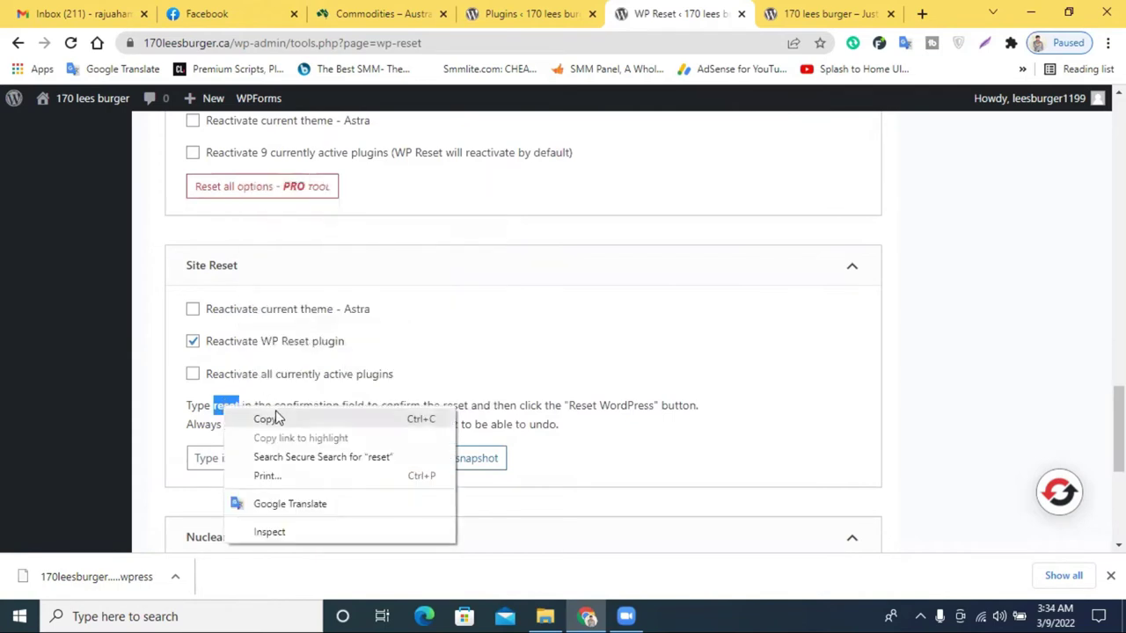
click(264, 419)
right_click(250, 454)
click(295, 323)
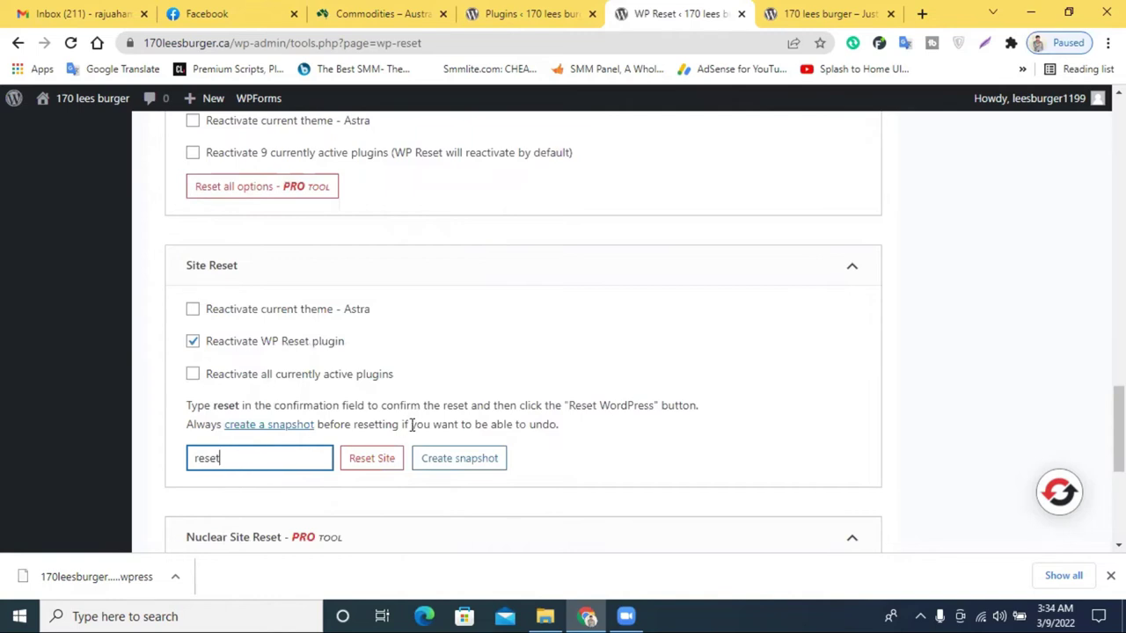
Reload the live 170leesburger.ca homepage to check how the site looks before the reset
click(827, 13)
click(74, 43)
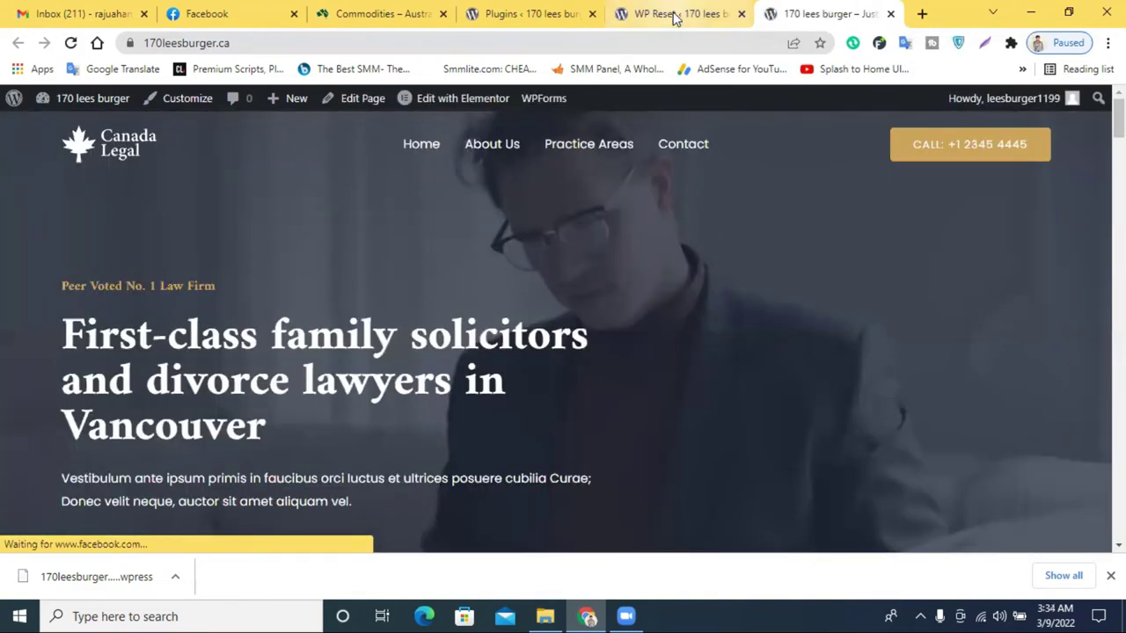
click(674, 18)
click(852, 12)
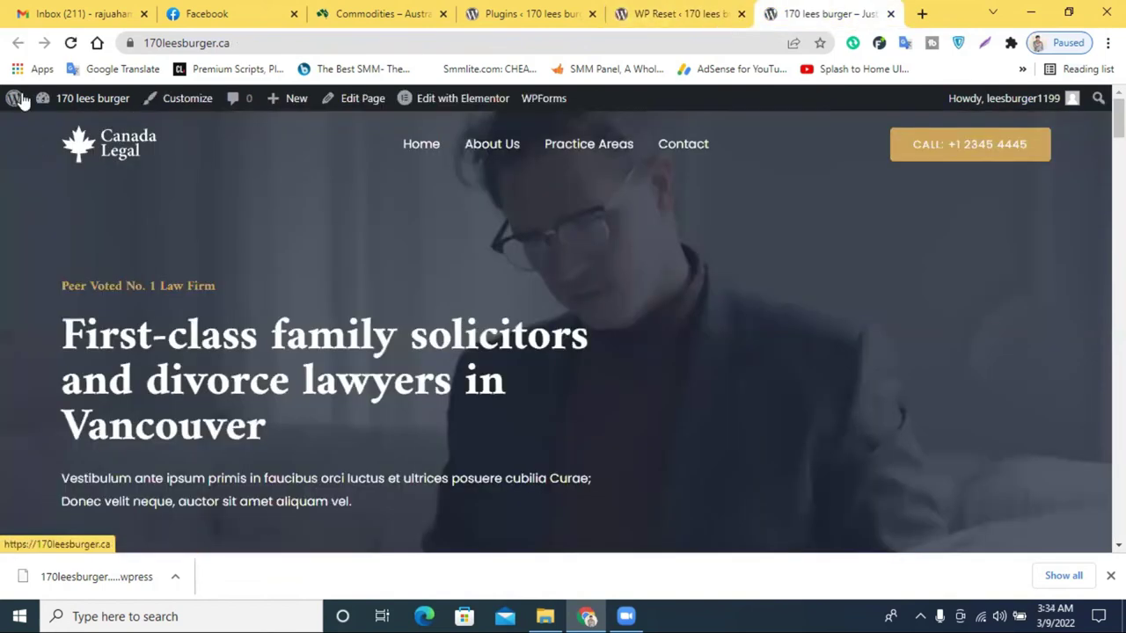
click(74, 43)
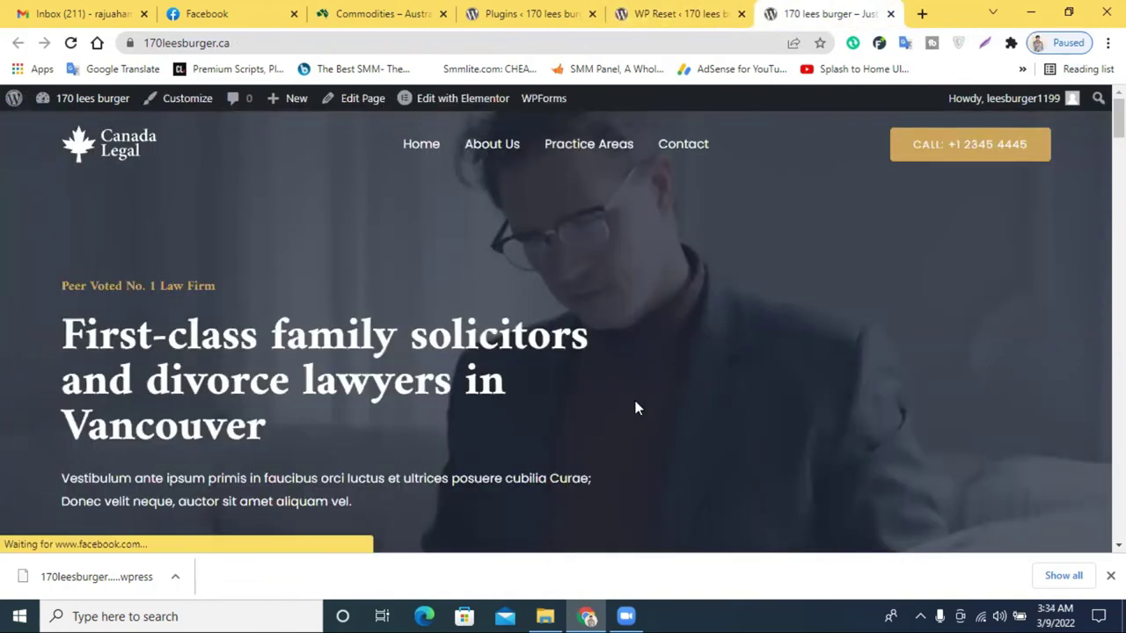
Run Site Reset from the WP Reset page and confirm resetting WordPress
click(649, 14)
click(385, 461)
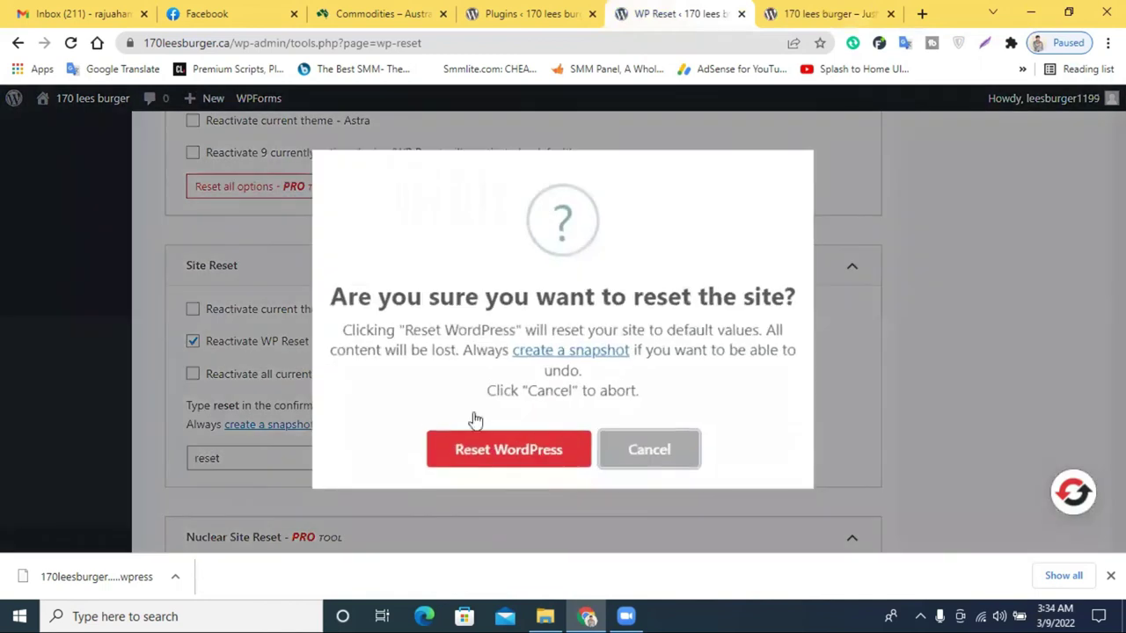
click(486, 458)
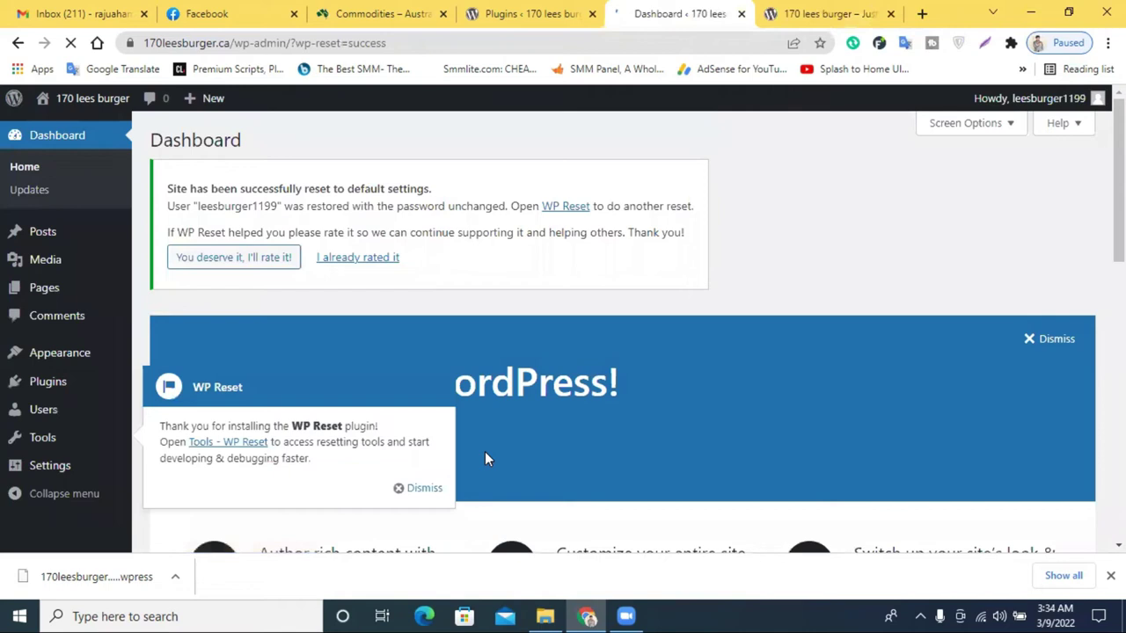
Reload the live 170leesburger.ca homepage and look through the page after the reset
click(827, 13)
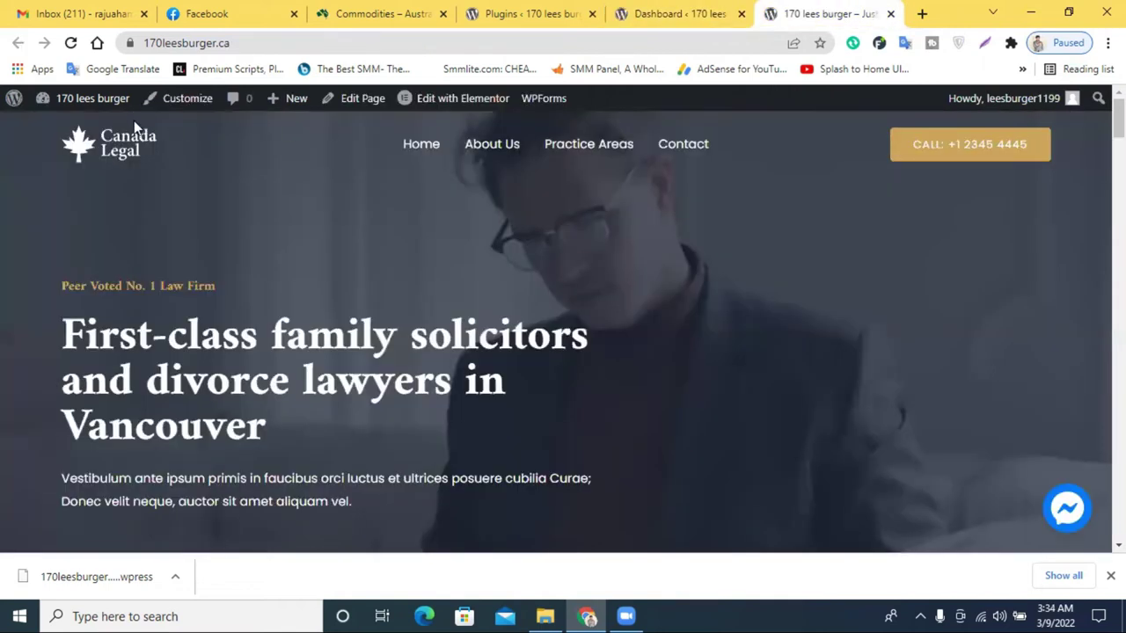
click(71, 42)
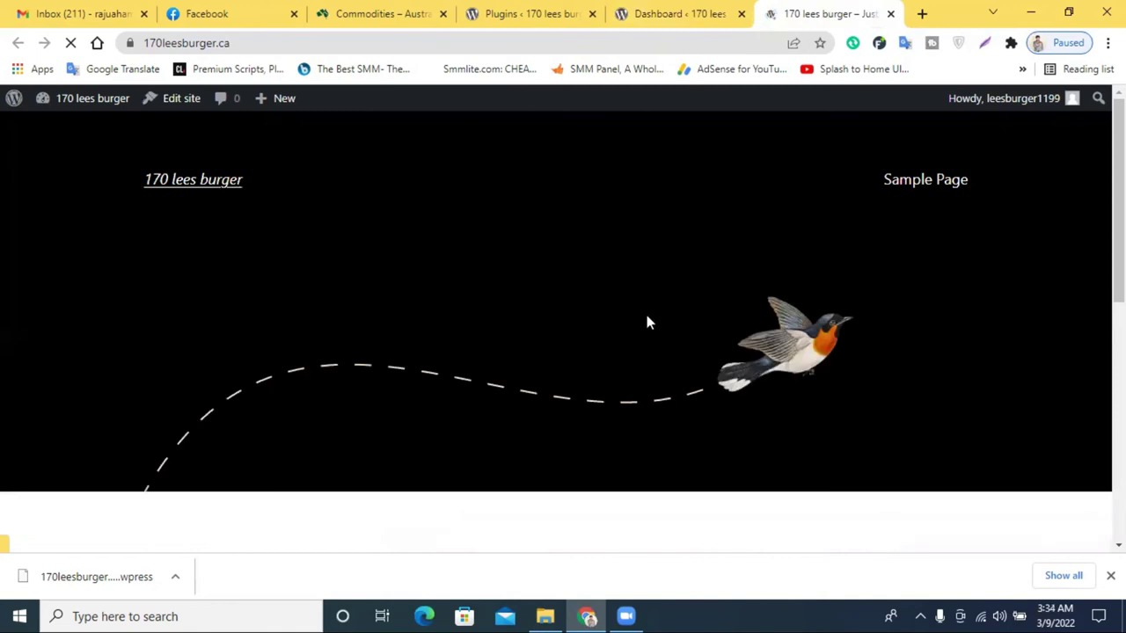
scroll(649, 316, down, 5)
scroll(651, 317, up, 5)
Dismiss the WP Reset welcome pop-up on the dashboard and open the installed themes
click(677, 13)
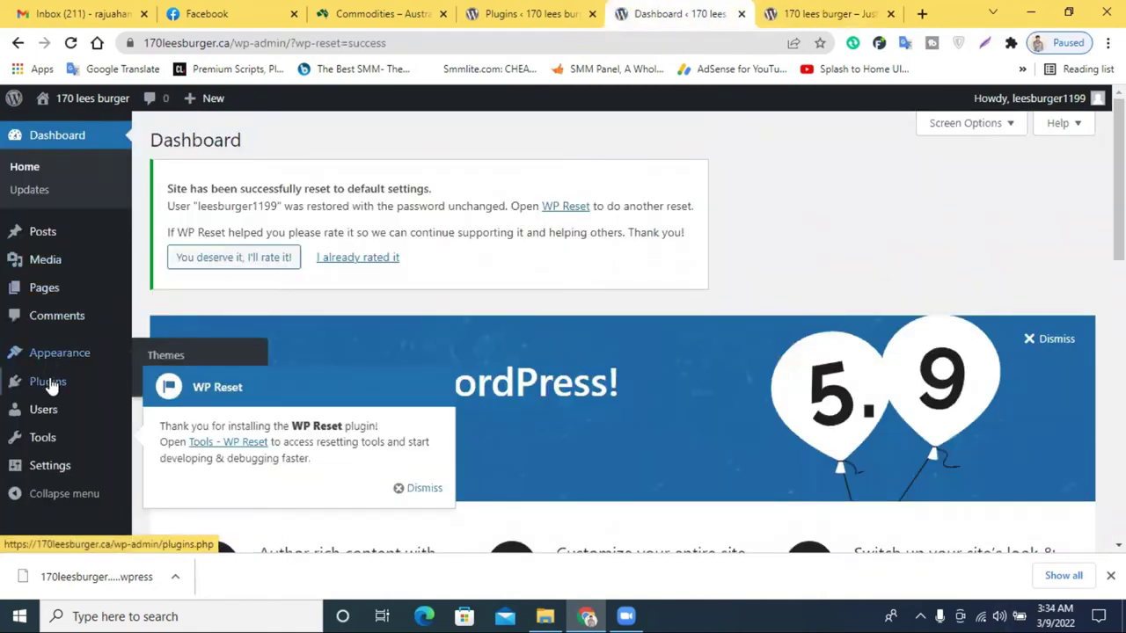
click(405, 488)
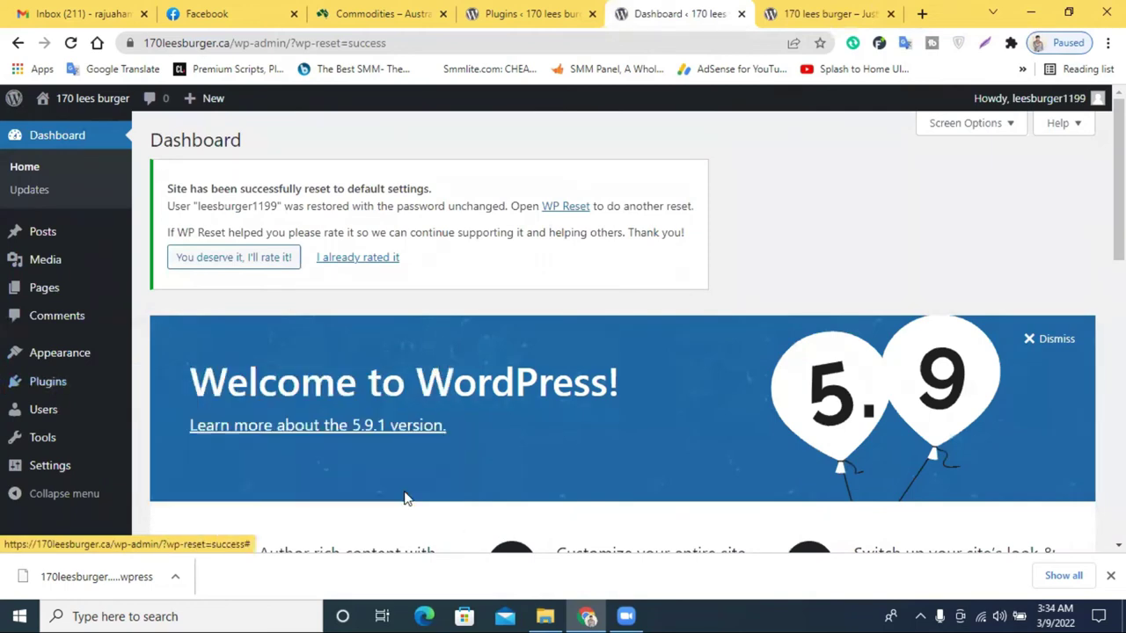
click(75, 361)
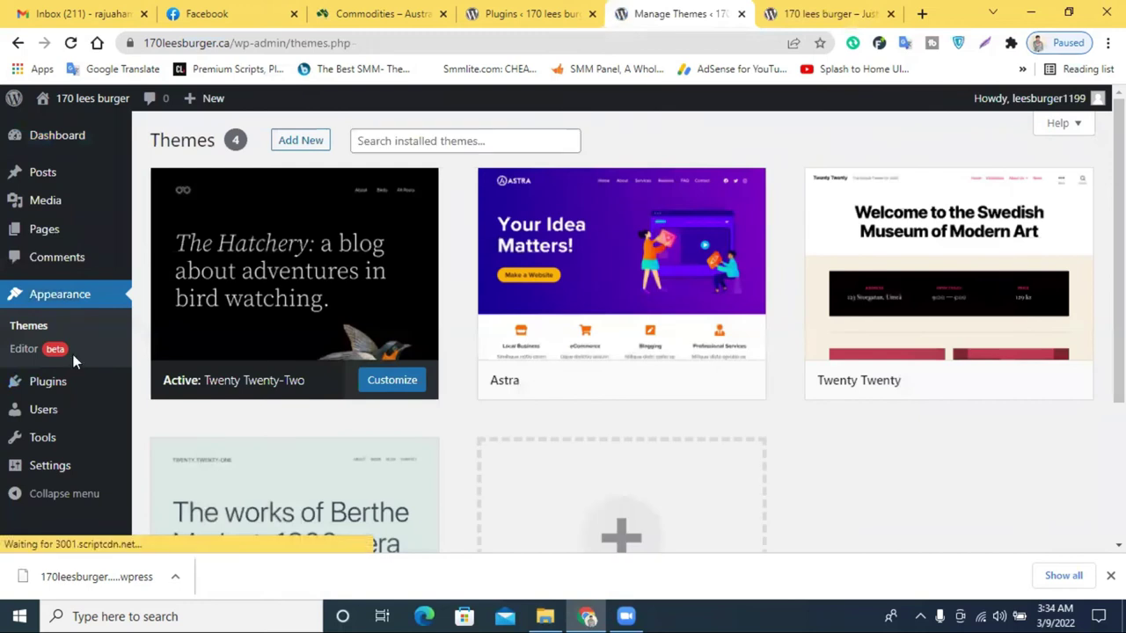
Activate the All-in-One WP Migration plugin from the installed plugins list
click(29, 383)
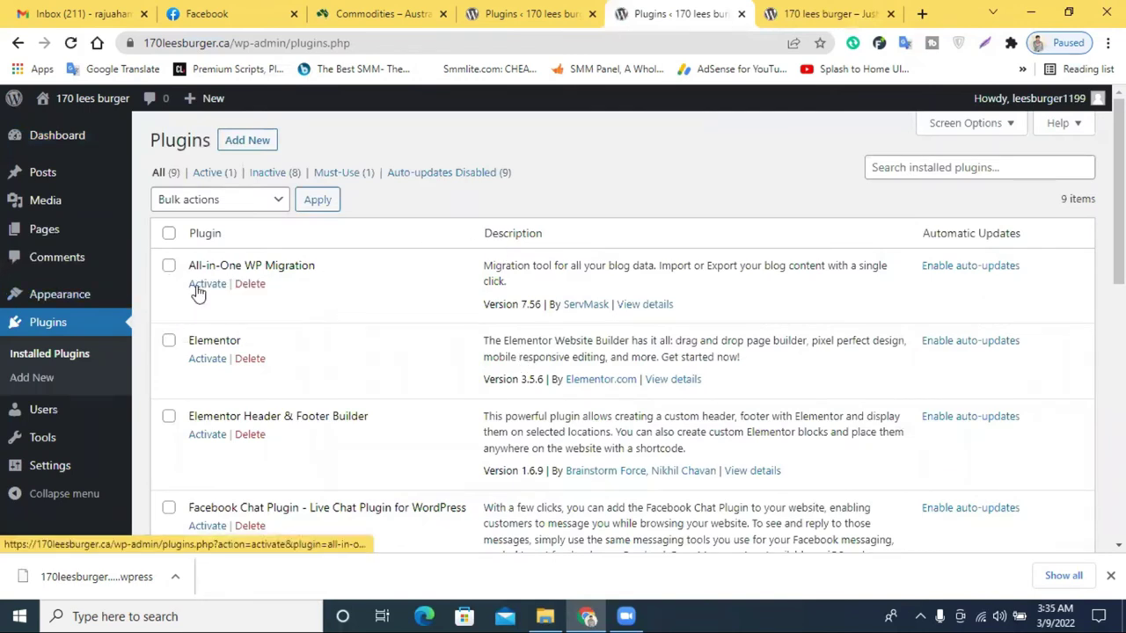
click(207, 284)
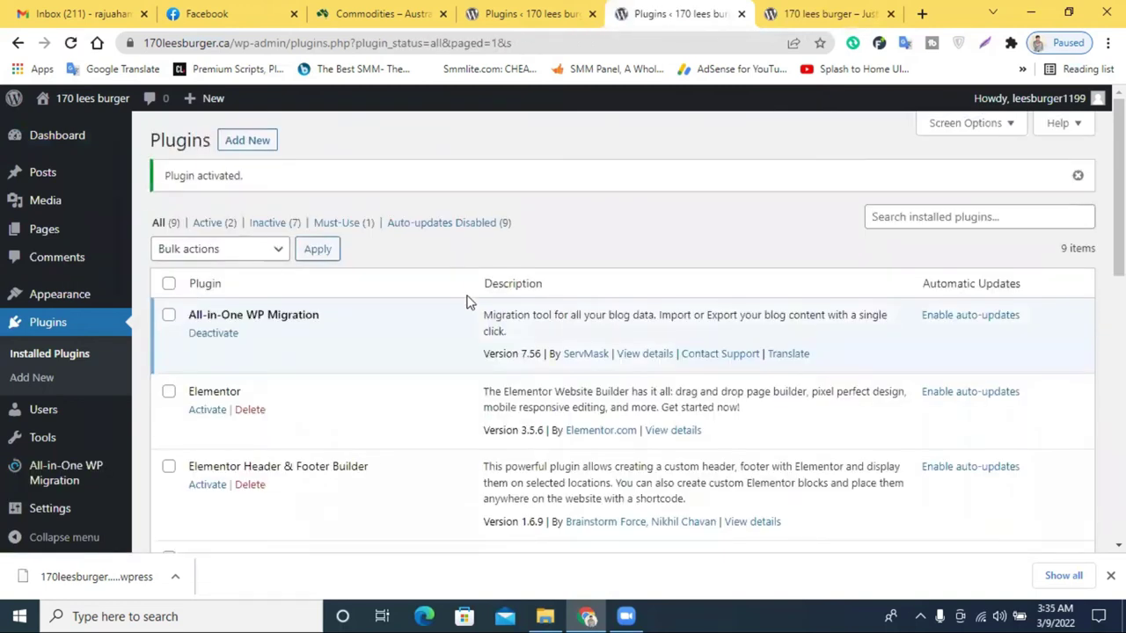
click(168, 284)
click(201, 251)
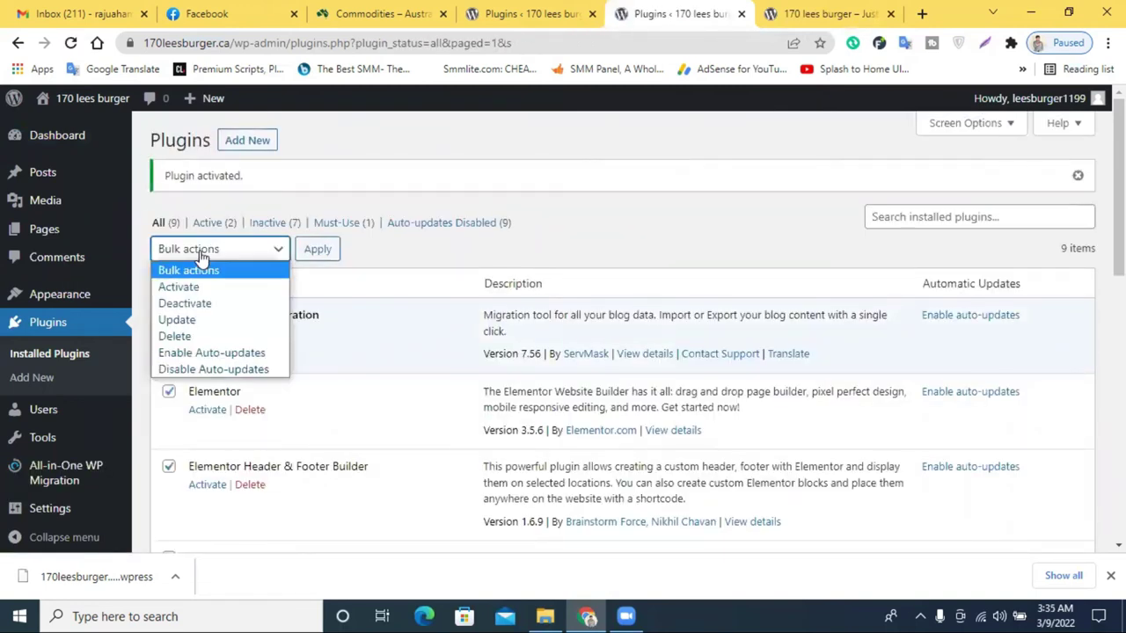
click(679, 249)
Open All-in-One WP Migration's Export page and view the available export destinations
click(64, 476)
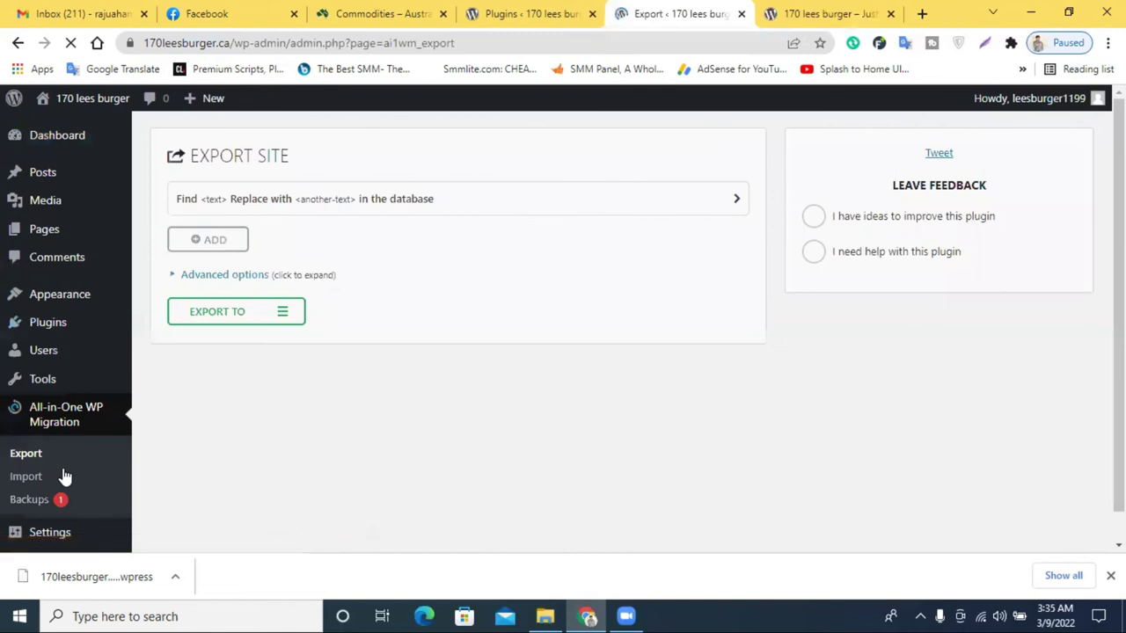
click(236, 321)
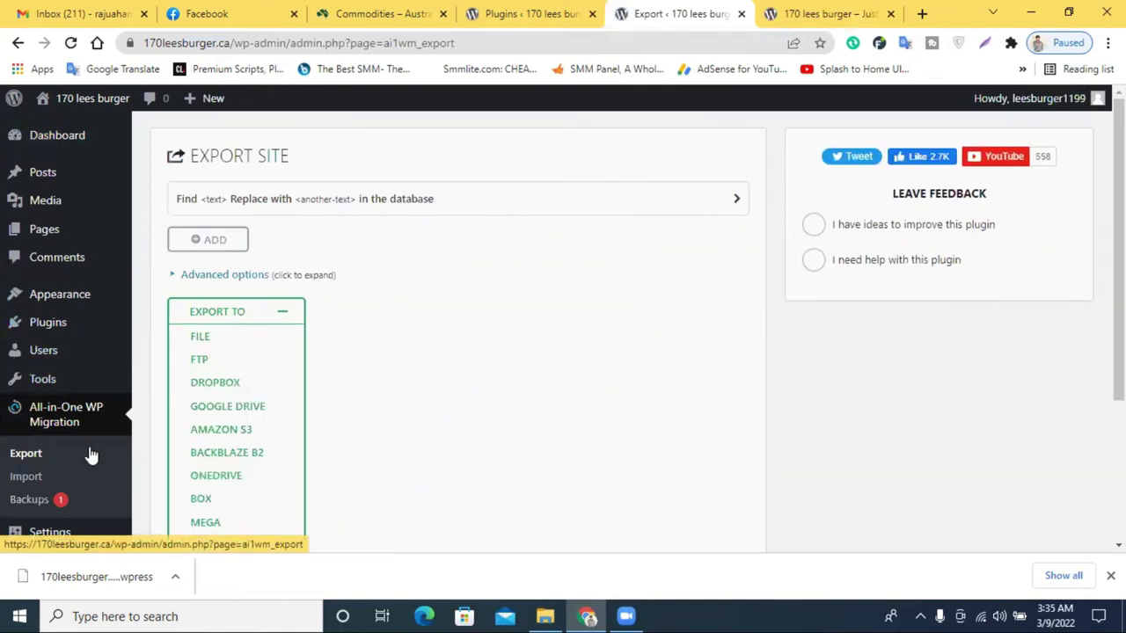
scroll(535, 307, down, 2)
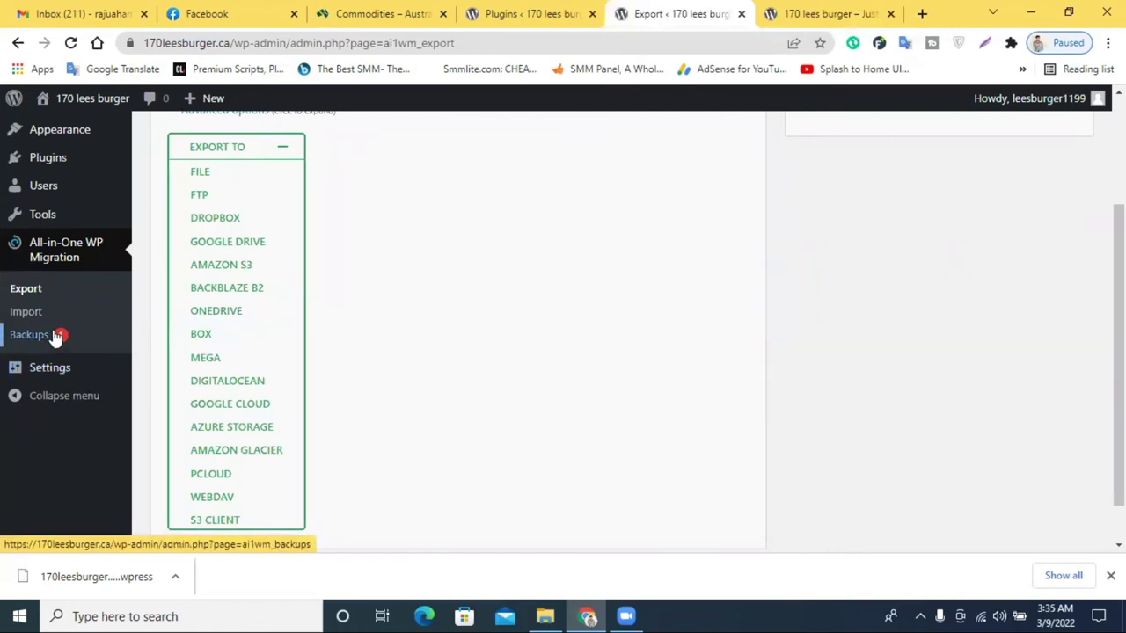
click(27, 314)
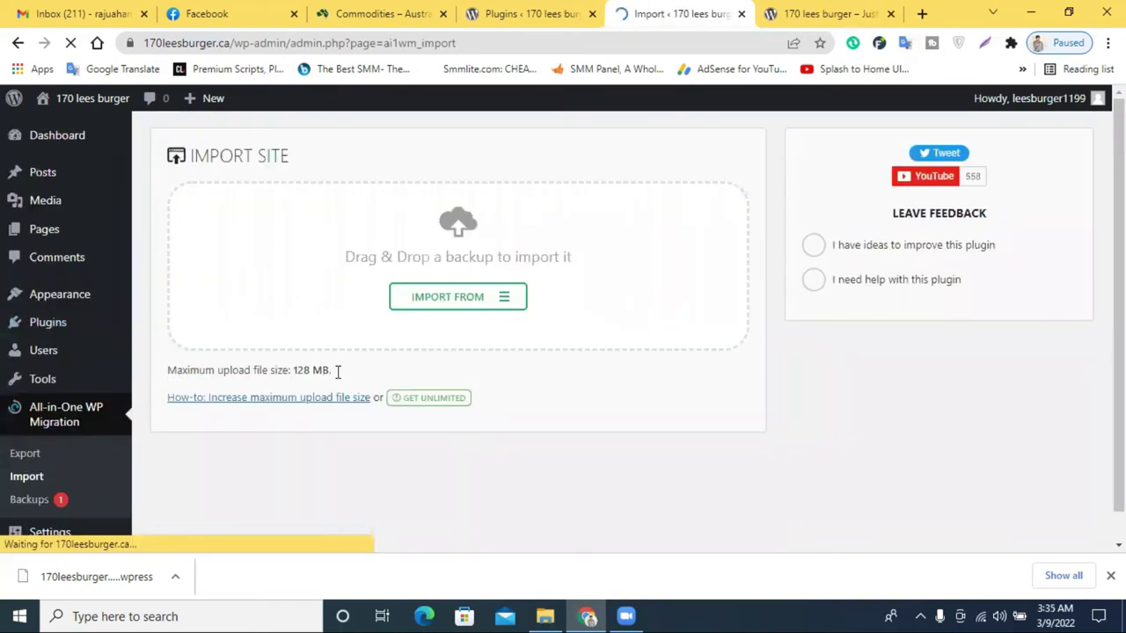
click(453, 304)
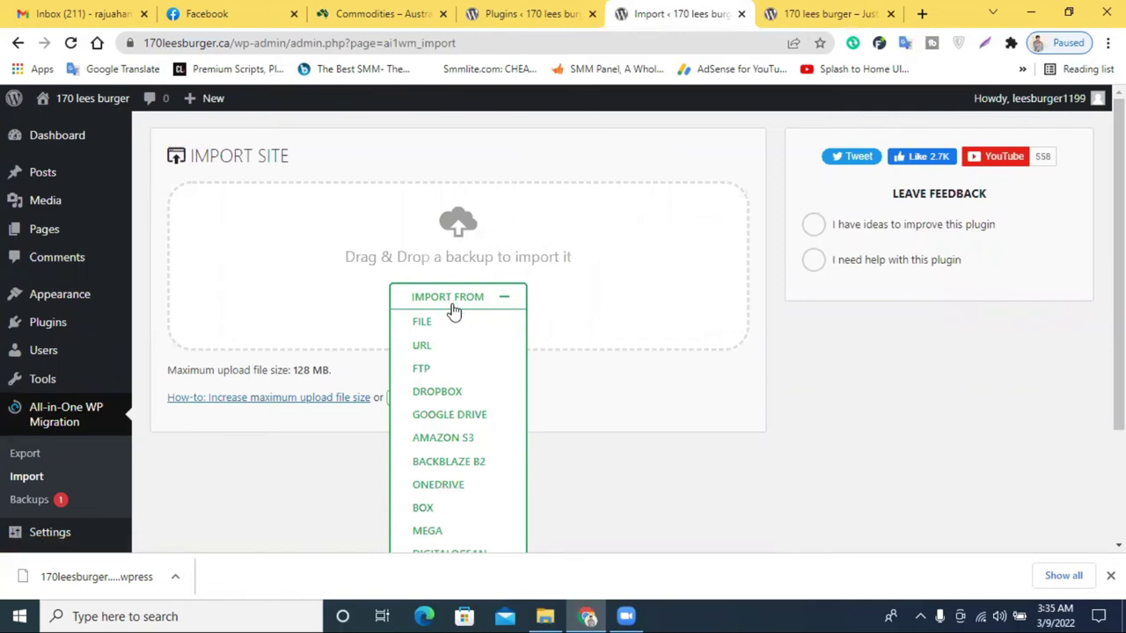
click(426, 324)
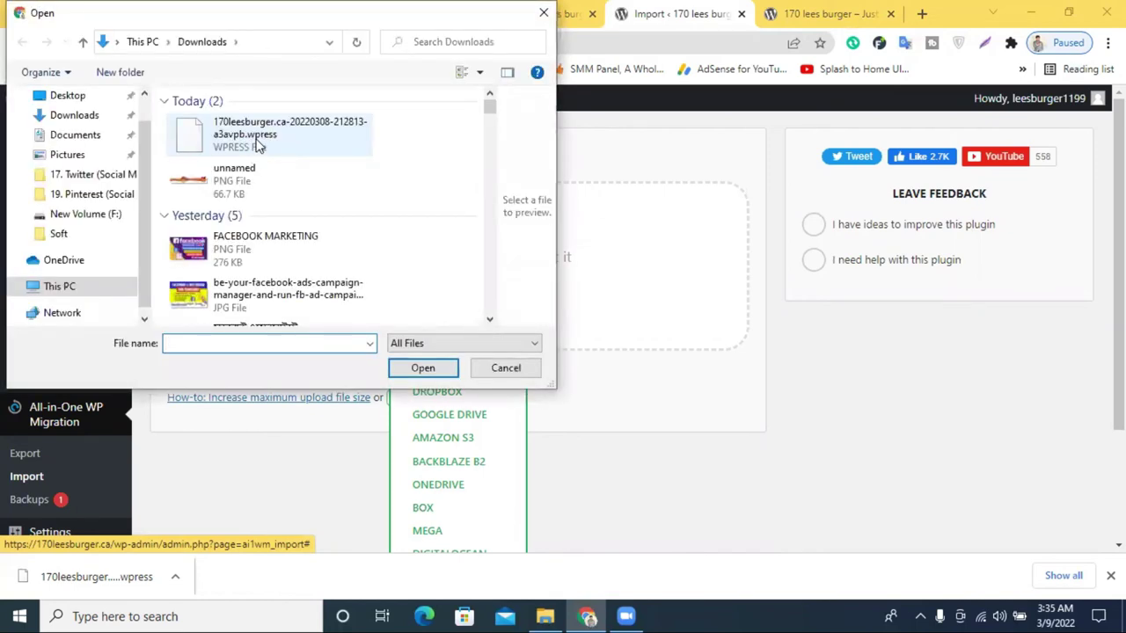
click(255, 145)
click(431, 367)
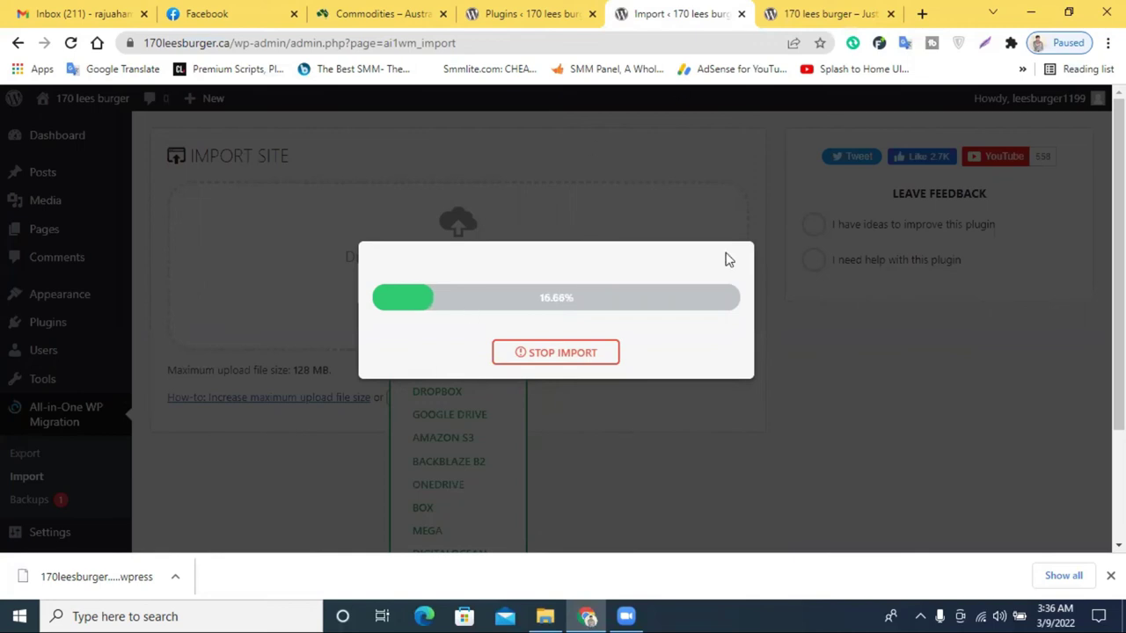
Check the live homepage while the import is running, looking through the page and reloading it
click(770, 14)
scroll(701, 237, down, 3)
scroll(516, 206, up, 3)
click(72, 44)
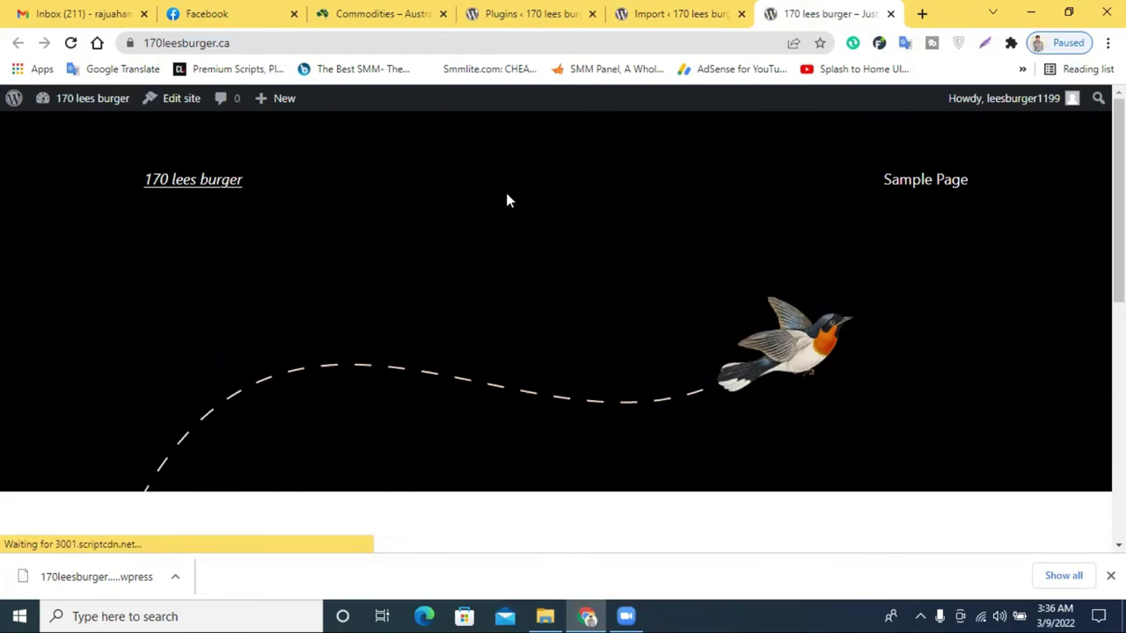
Return to the import, approve overwriting the website with the backup, and finish the import
click(674, 11)
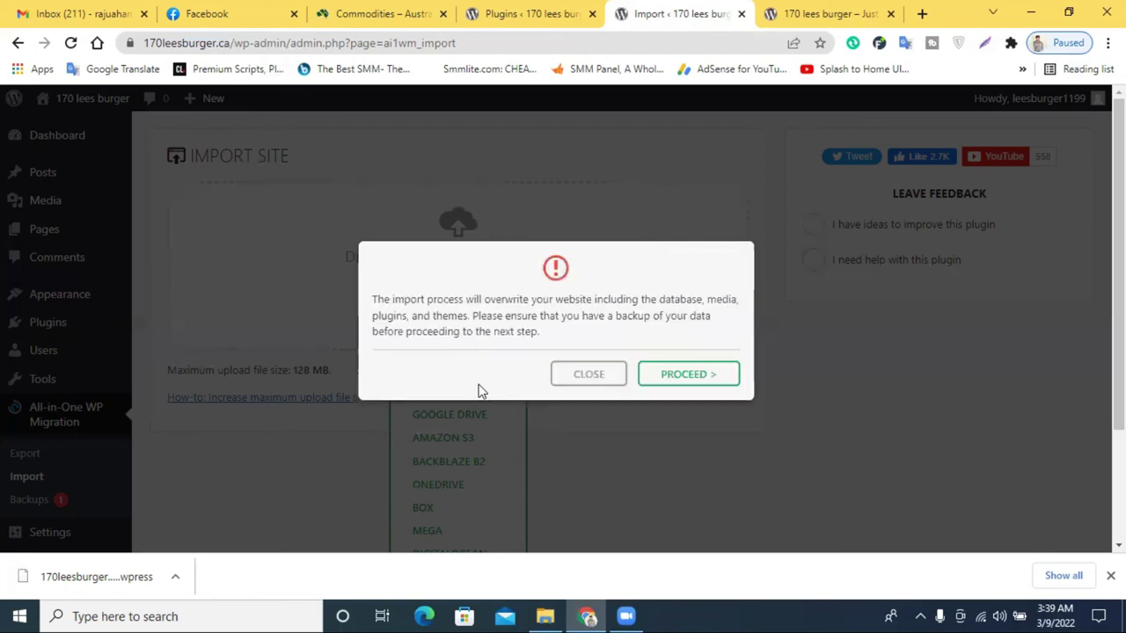
click(682, 383)
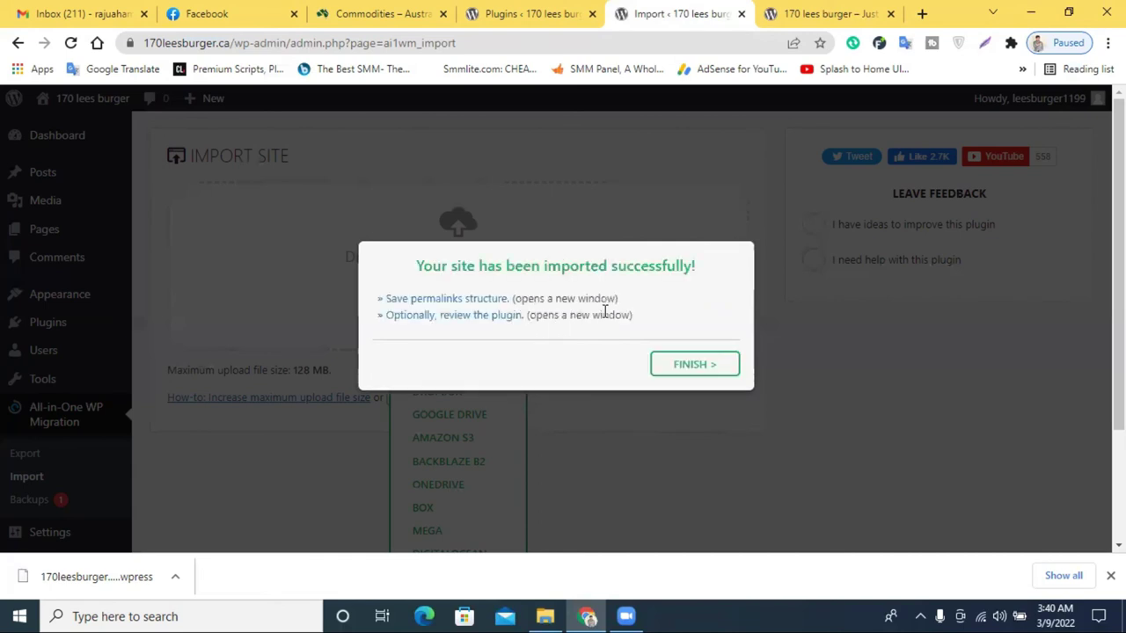
click(673, 367)
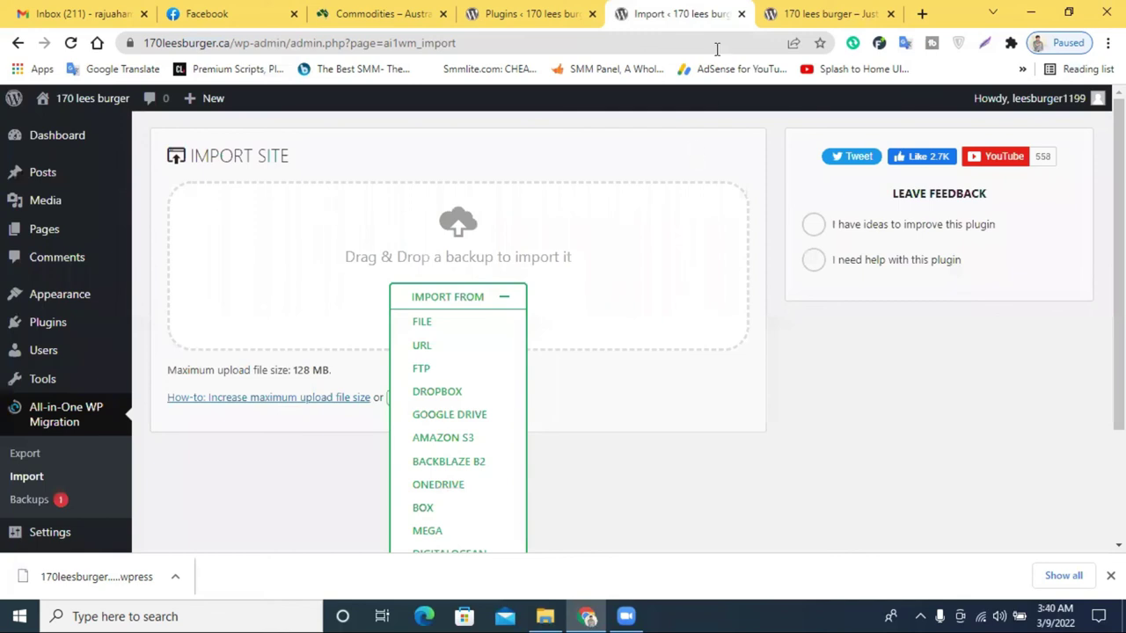
Reload the live homepage, examine the restored content from header to footer, and return to the Import page
click(782, 11)
click(71, 42)
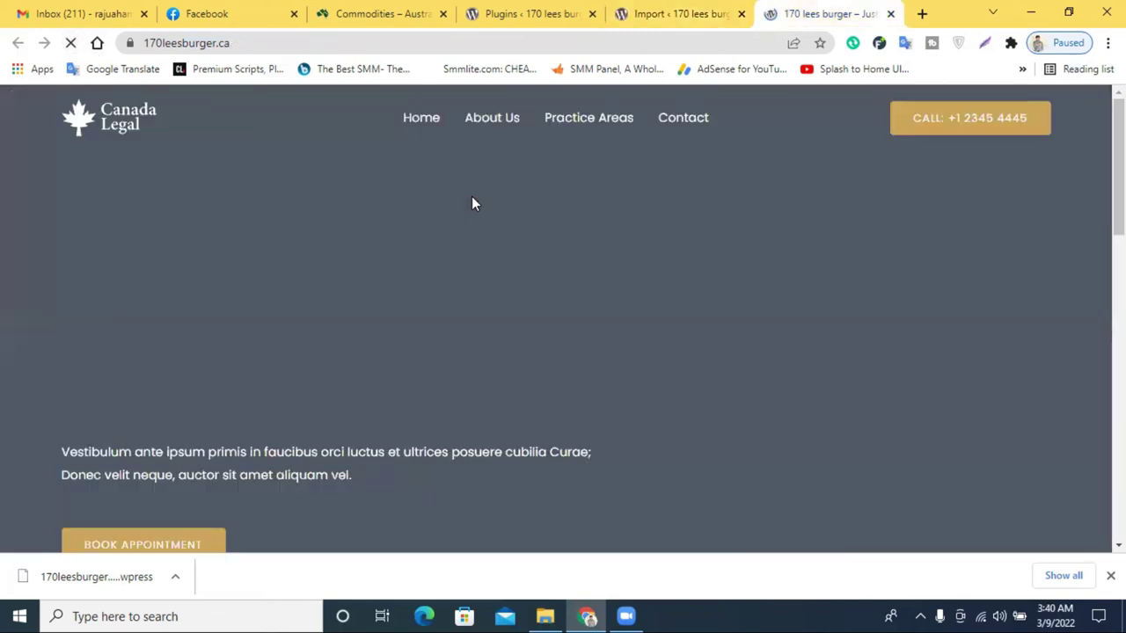
scroll(741, 255, down, 4)
scroll(741, 255, up, 2)
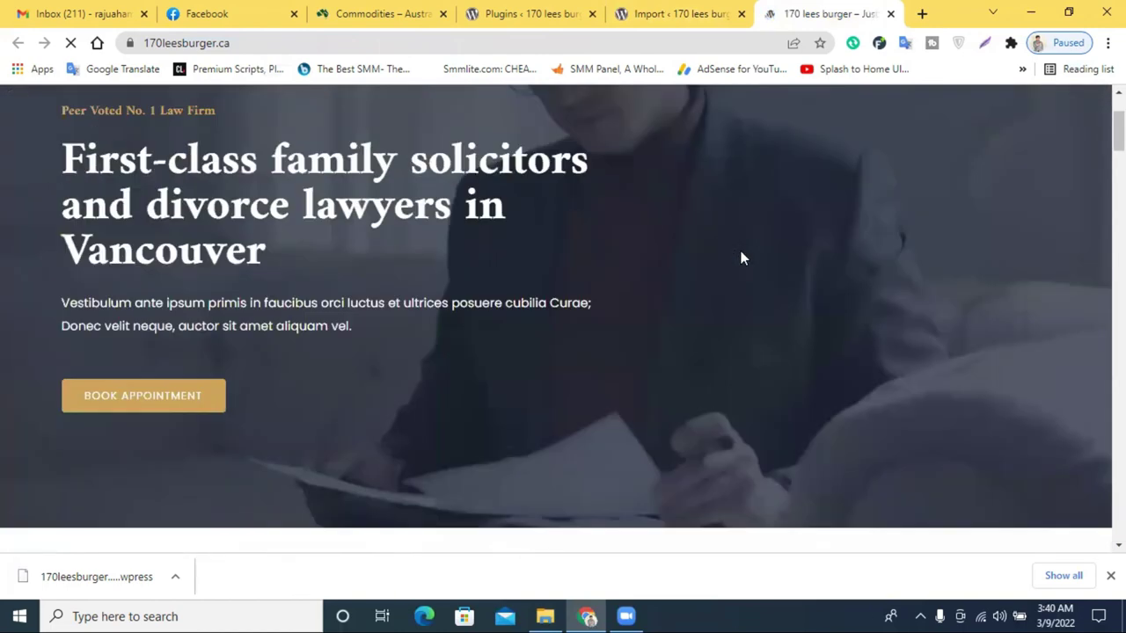
scroll(739, 276, down, 10)
scroll(739, 282, up, 8)
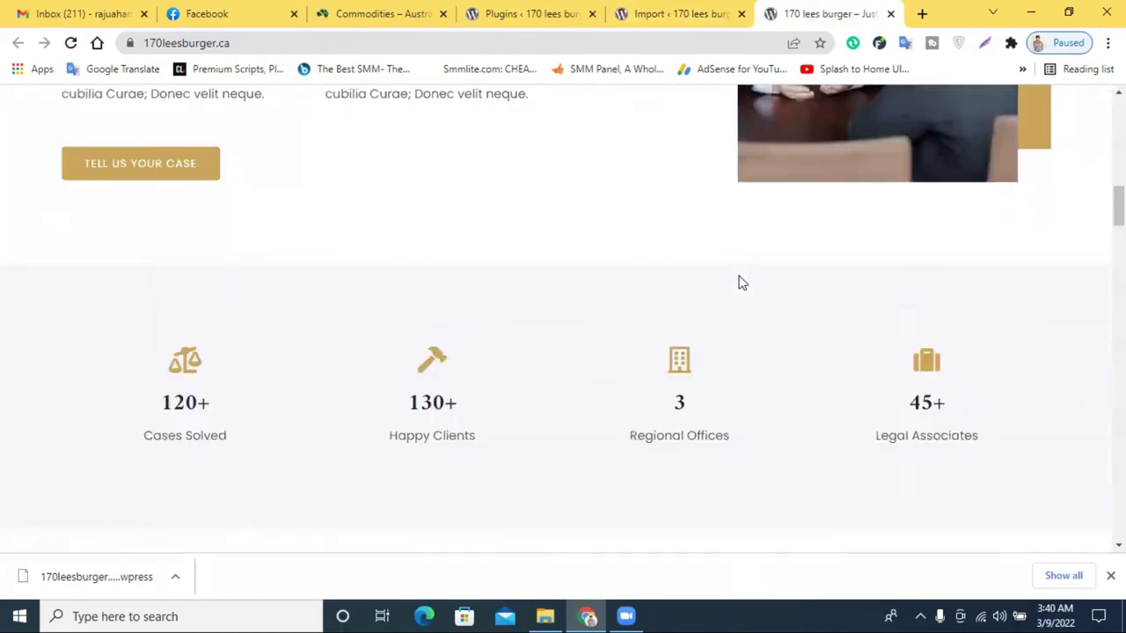
scroll(272, 246, up, 5)
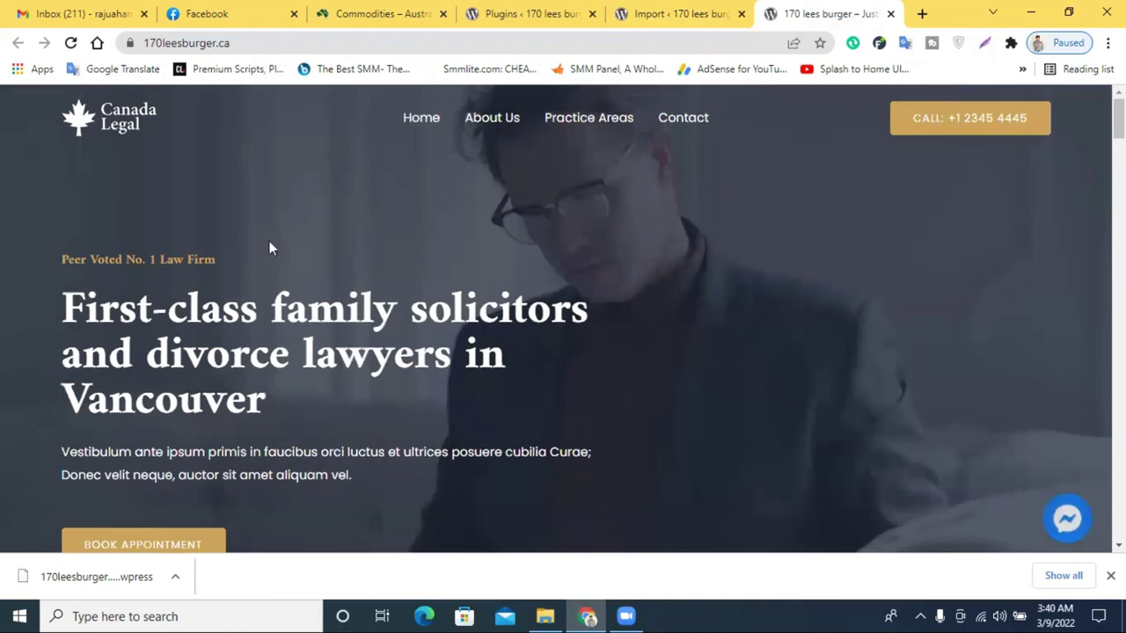
scroll(620, 311, down, 5)
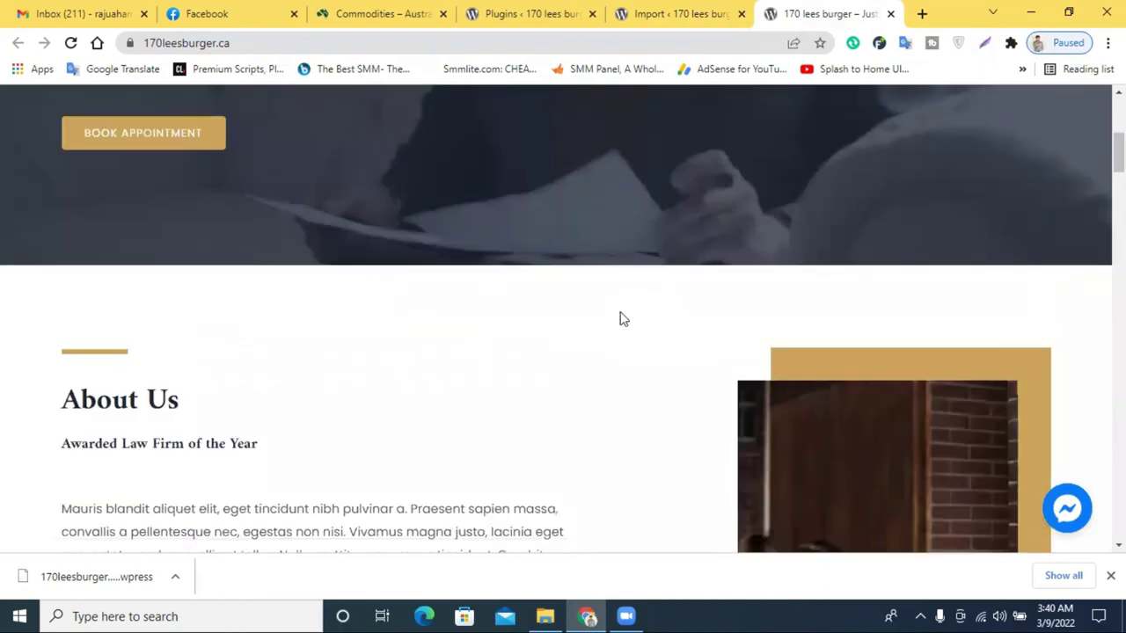
scroll(620, 319, down, 10)
scroll(710, 315, down, 13)
scroll(592, 307, down, 12)
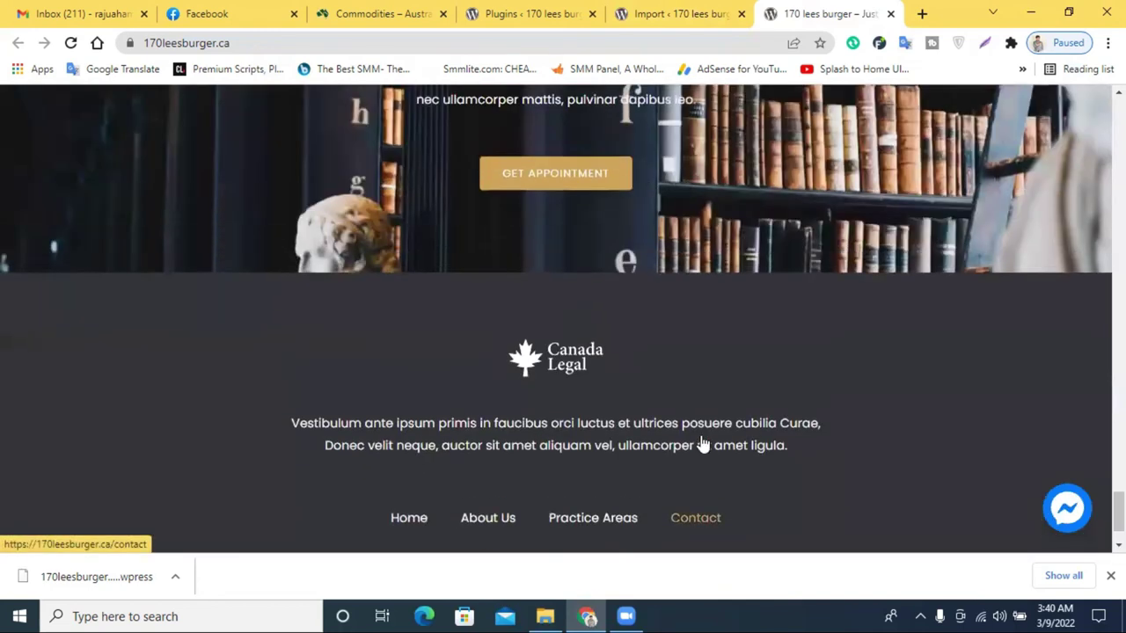
scroll(702, 445, up, 16)
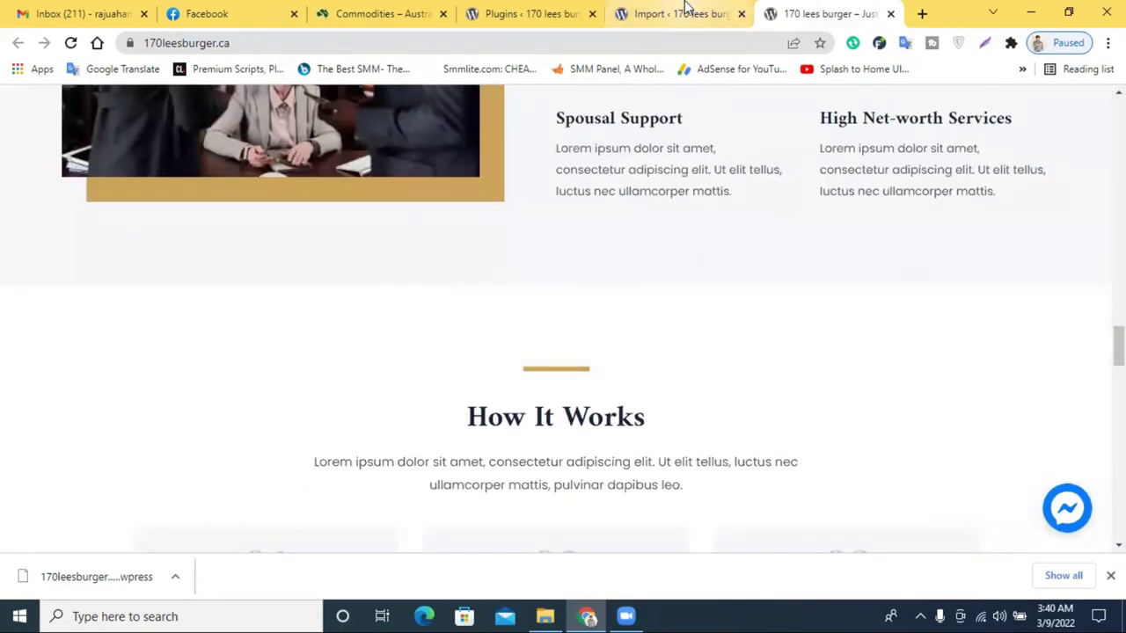
click(681, 13)
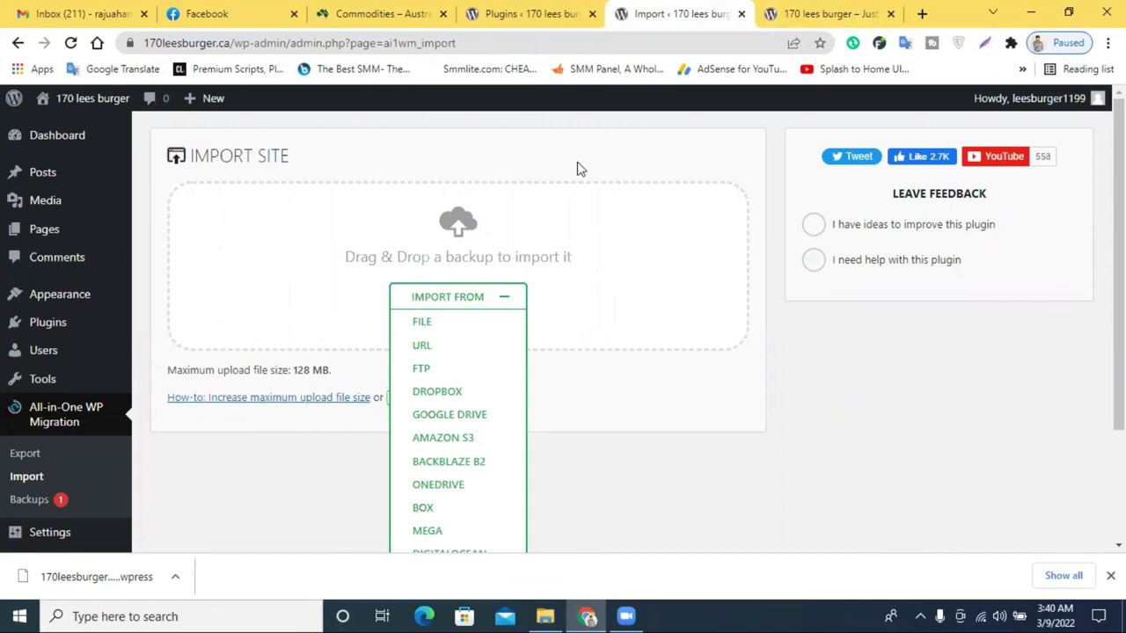
Review the live homepage once more from the hero section down to the footer, and return to the Import Site page
click(789, 10)
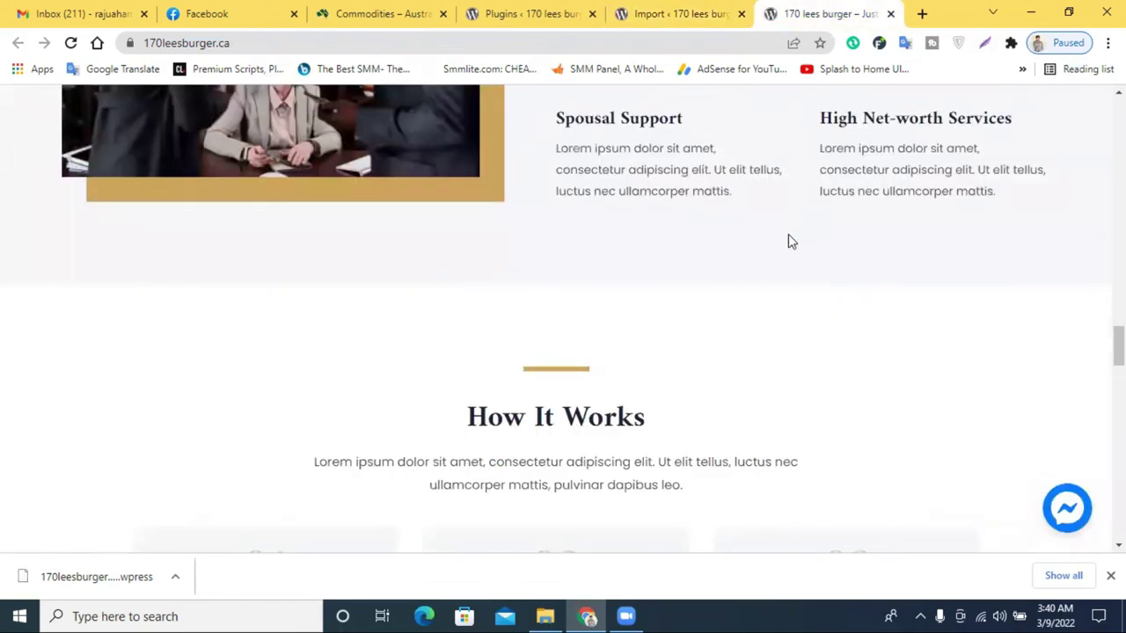
scroll(774, 264, up, 15)
scroll(754, 253, up, 5)
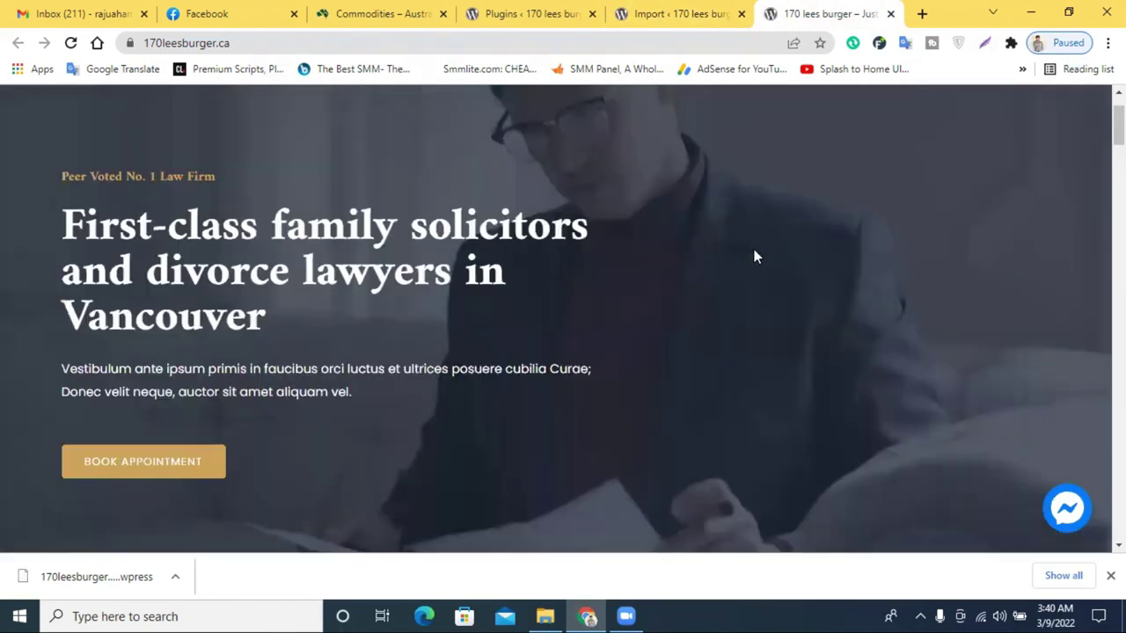
scroll(754, 254, down, 5)
scroll(563, 316, down, 20)
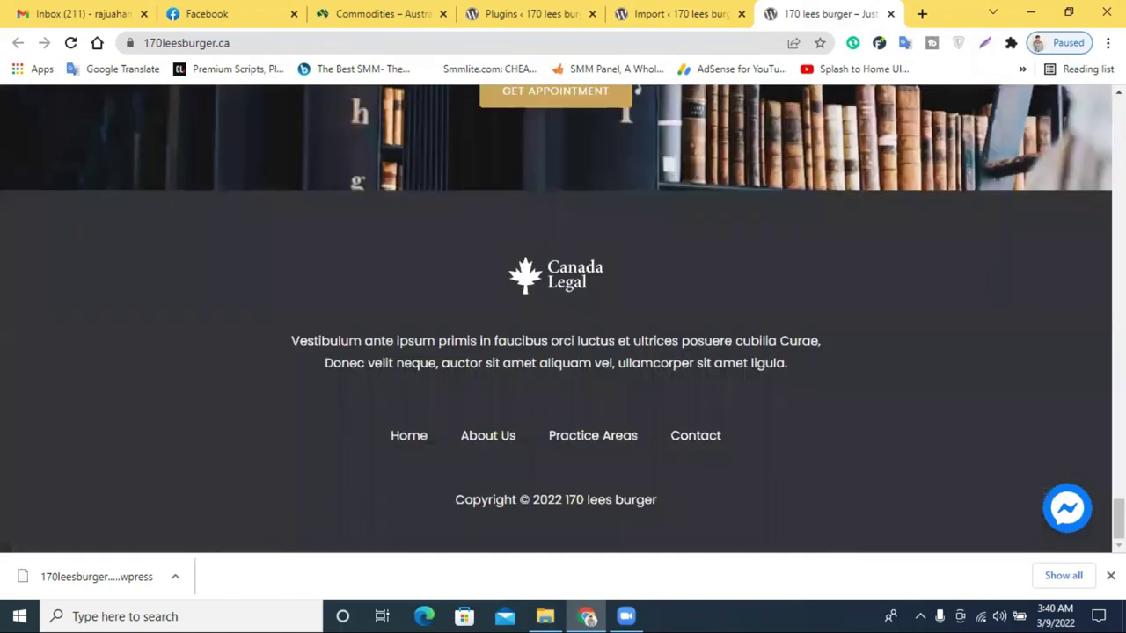
scroll(1017, 181, up, 12)
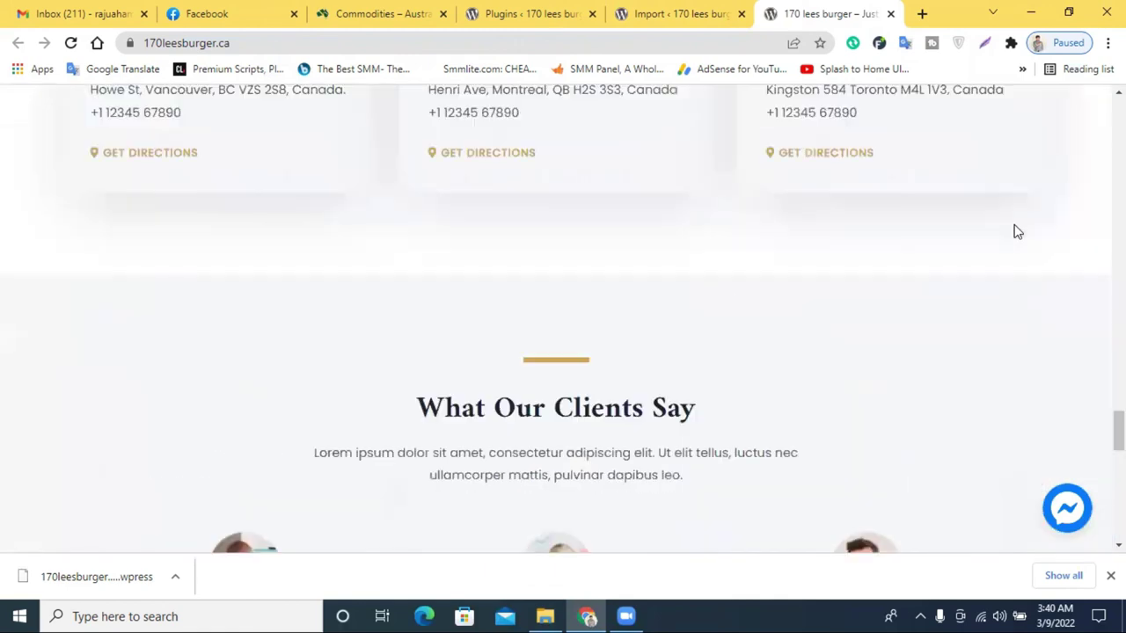
scroll(1016, 231, up, 15)
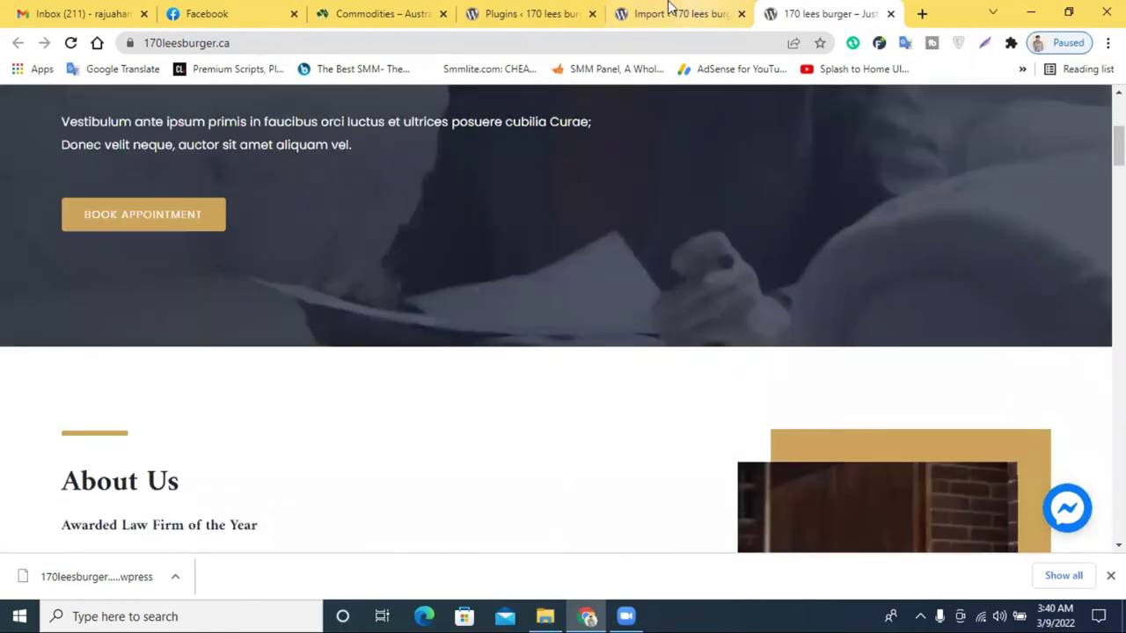
click(670, 11)
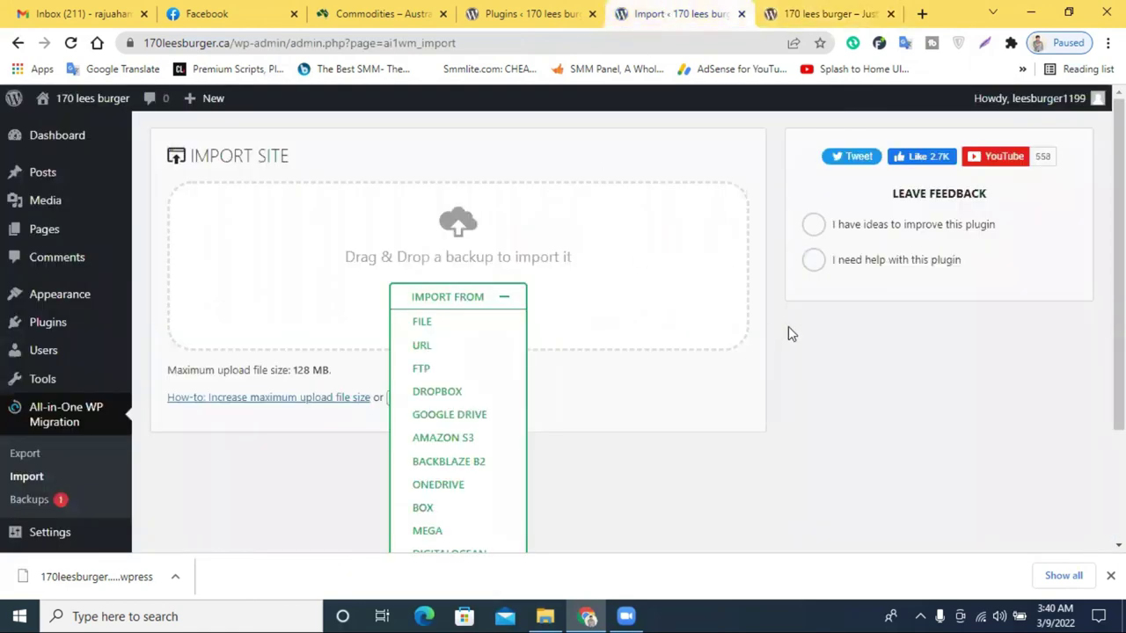